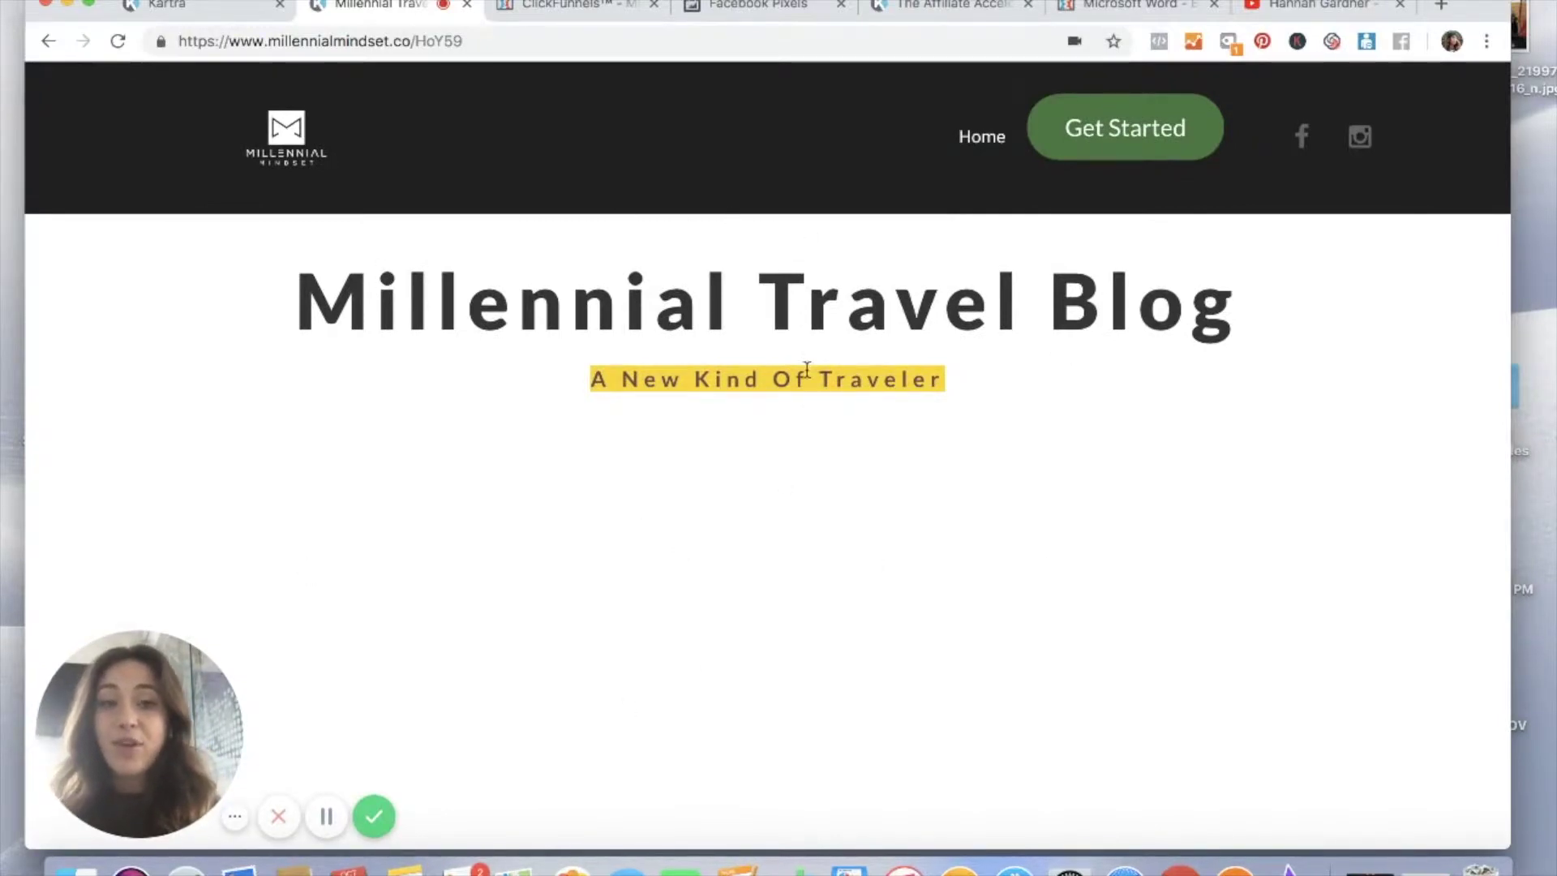
{"action": "scroll", "coordinate": [636, 492], "scroll_direction": "down", "scroll_amount": 1}
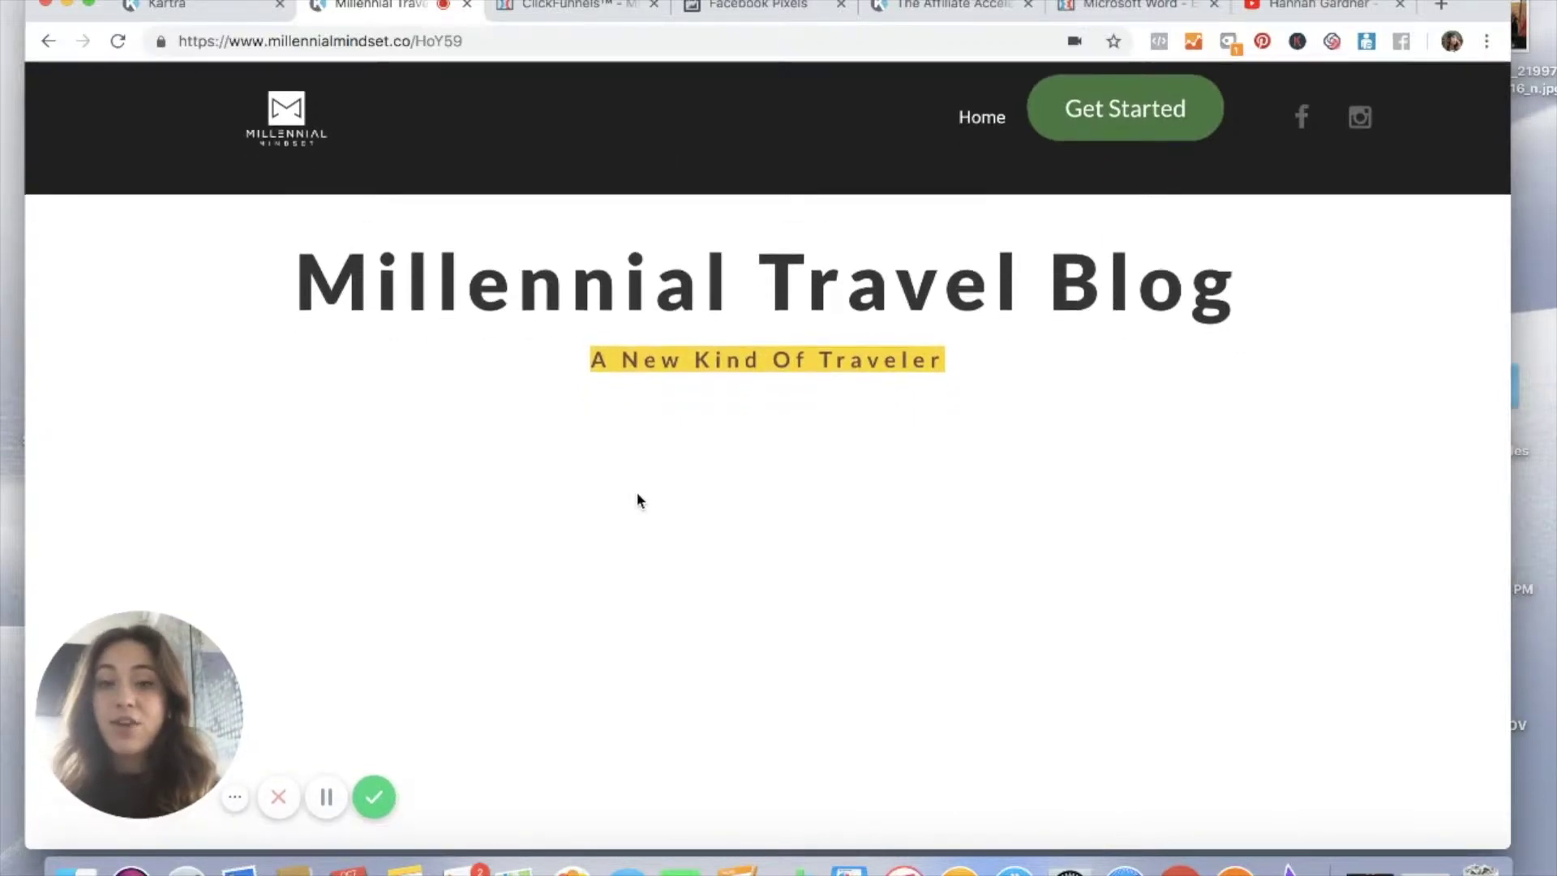
{"action": "scroll", "coordinate": [637, 493], "scroll_direction": "up", "scroll_amount": 2}
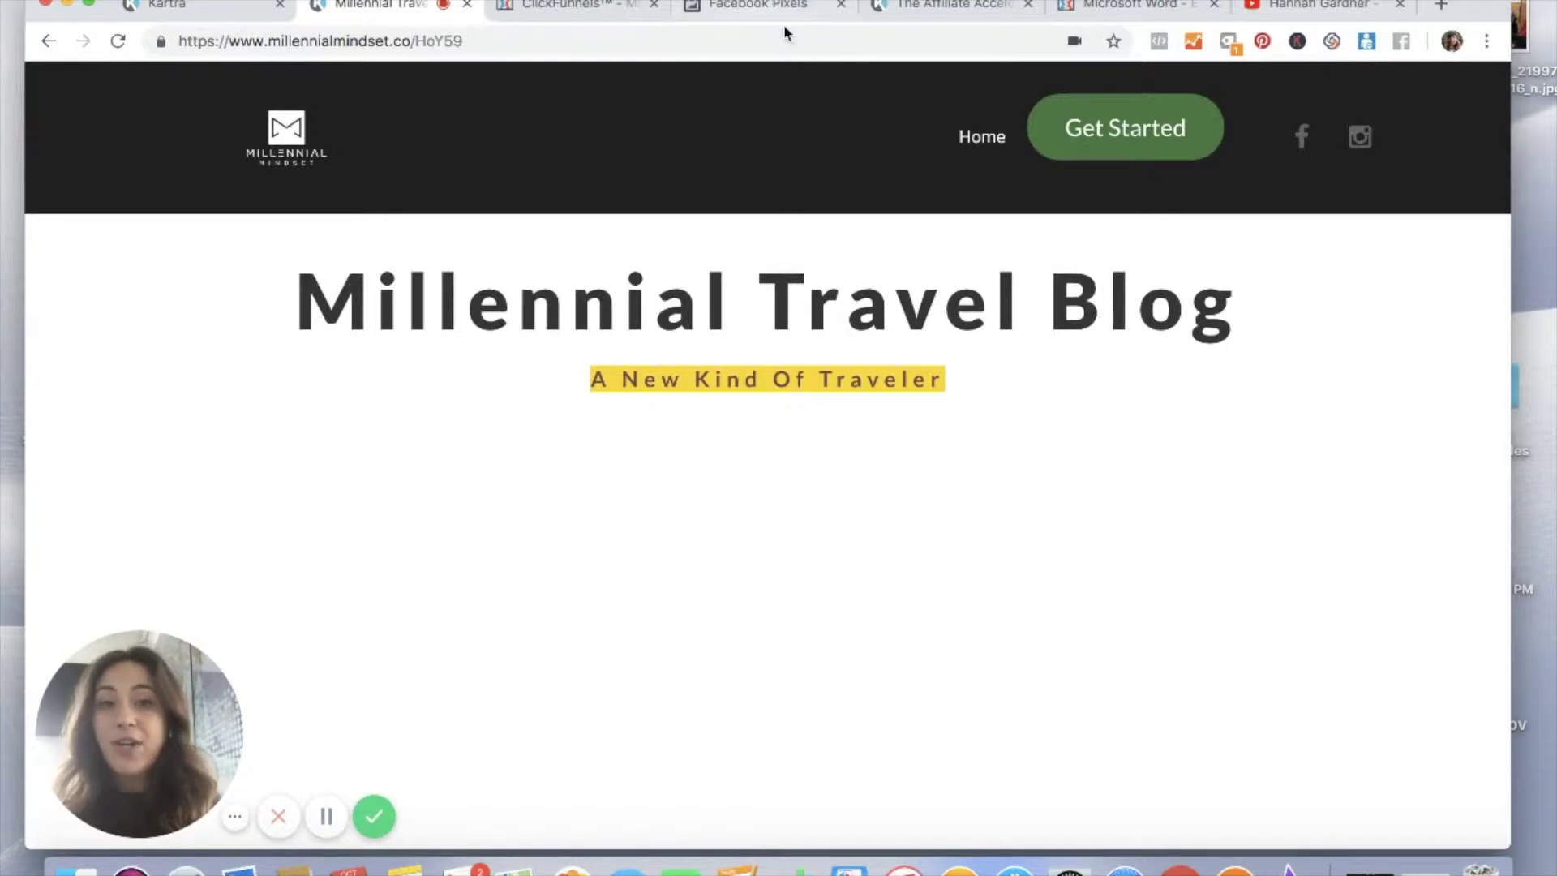
Close the Publish window and reopen the page's Tracking Code settings.
{"action": "left_click", "coordinate": [194, 13]}
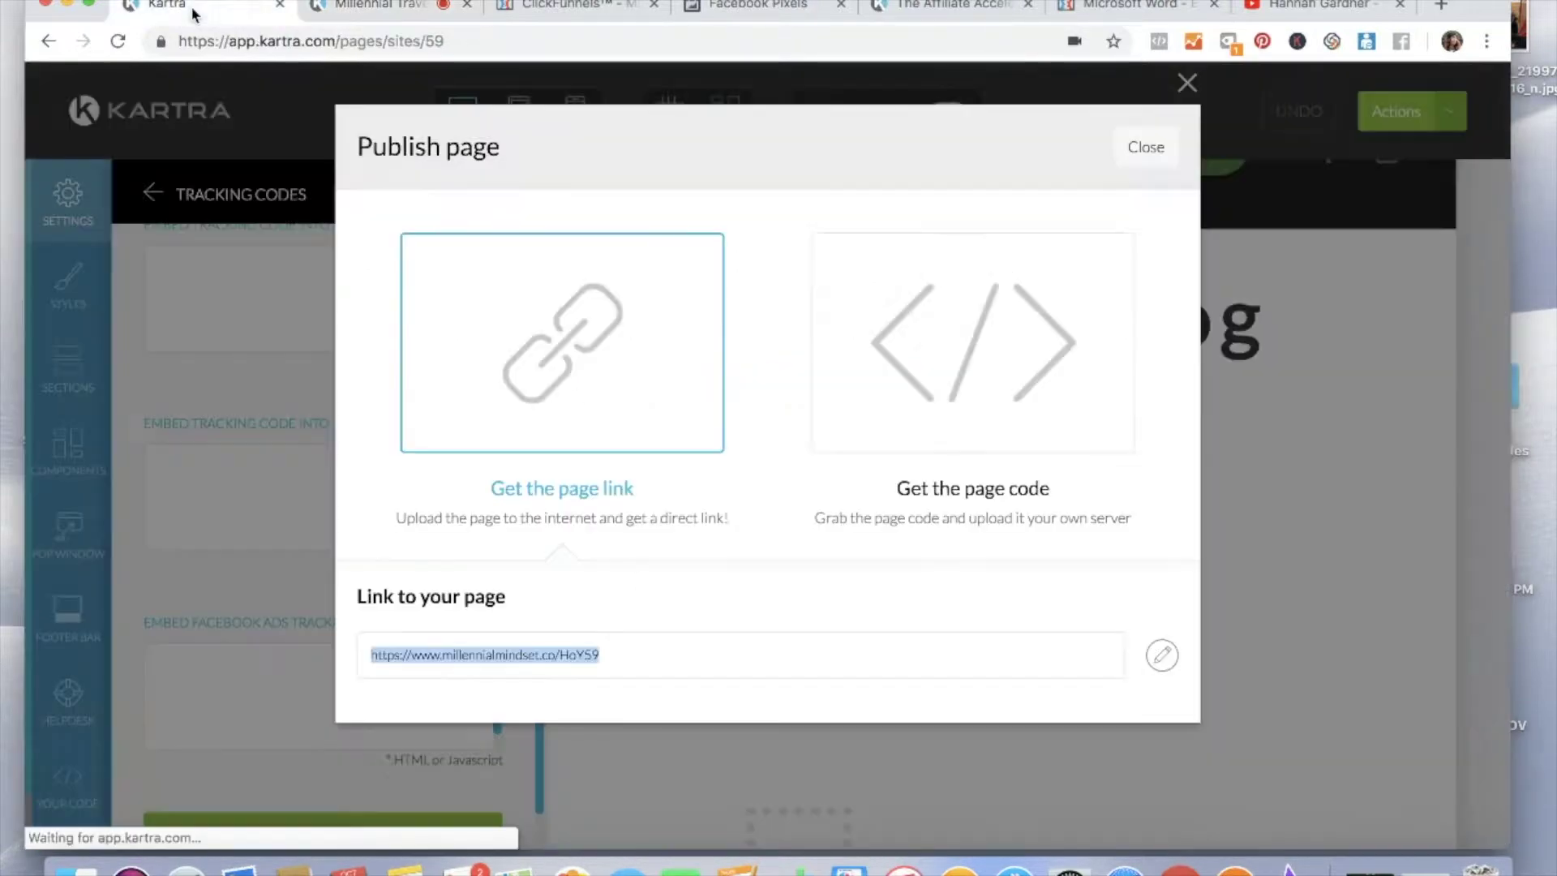
{"action": "left_click", "coordinate": [1188, 84]}
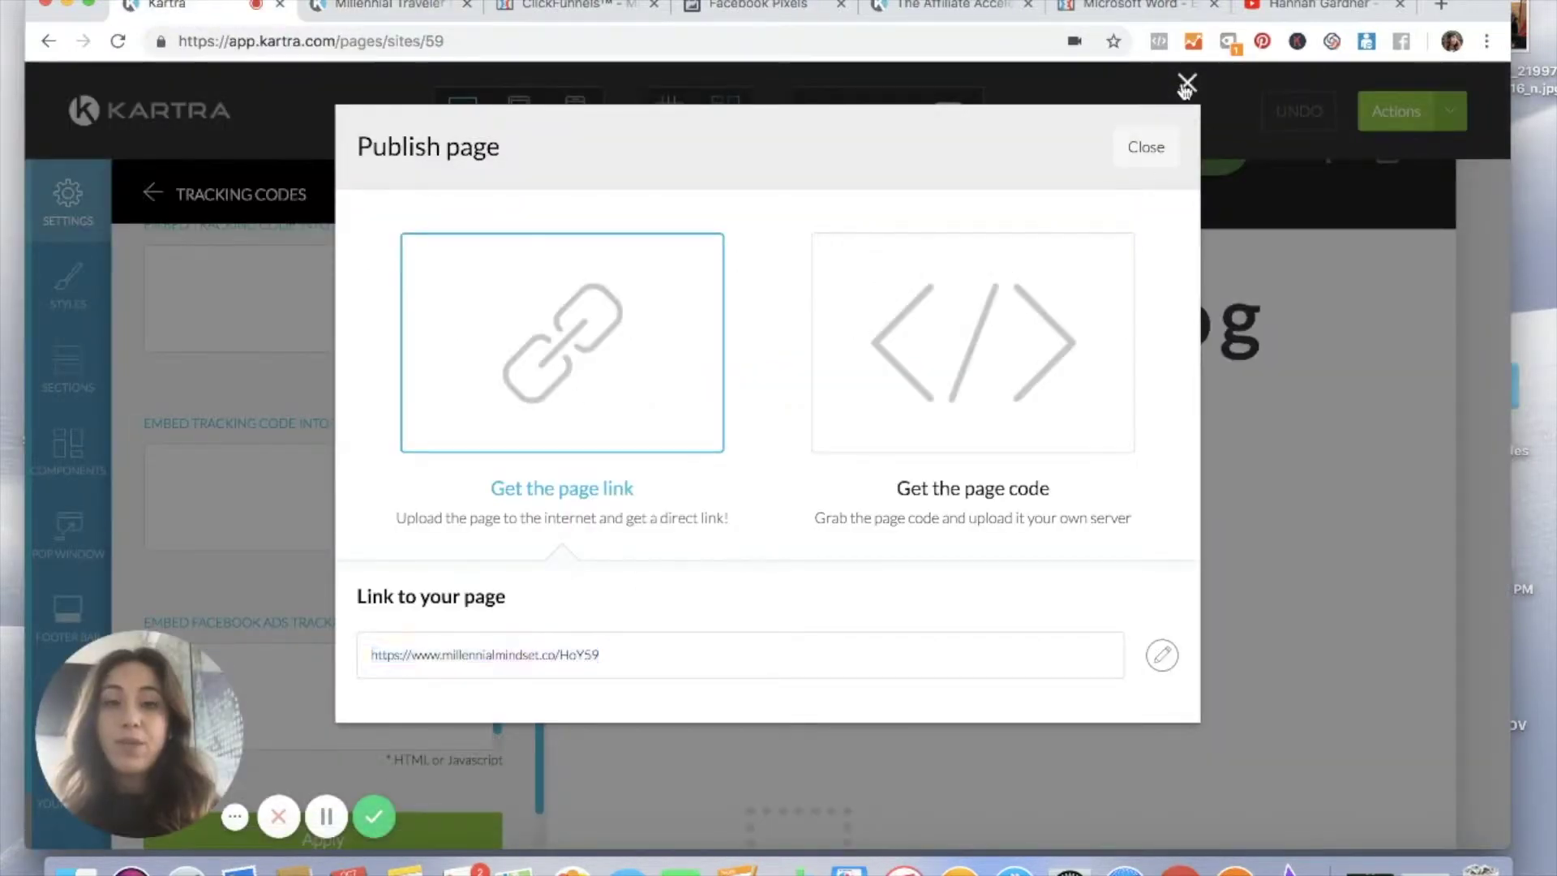
{"action": "left_click", "coordinate": [504, 193]}
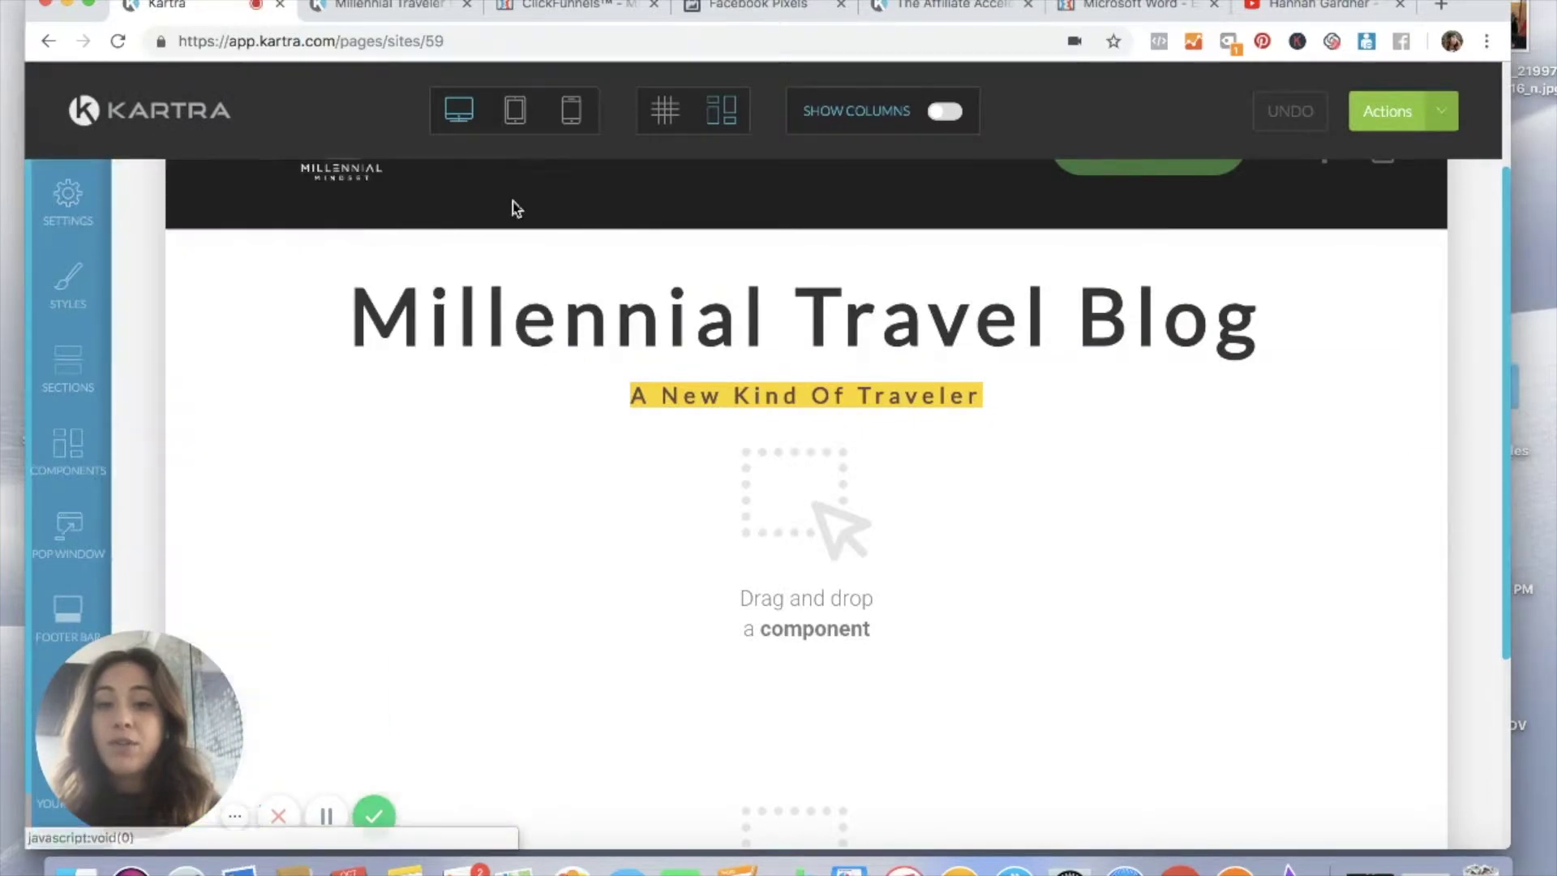
{"action": "scroll", "coordinate": [543, 428], "scroll_direction": "up", "scroll_amount": 2}
{"action": "scroll", "coordinate": [543, 429], "scroll_direction": "down", "scroll_amount": 2}
{"action": "scroll", "coordinate": [543, 428], "scroll_direction": "up", "scroll_amount": 3}
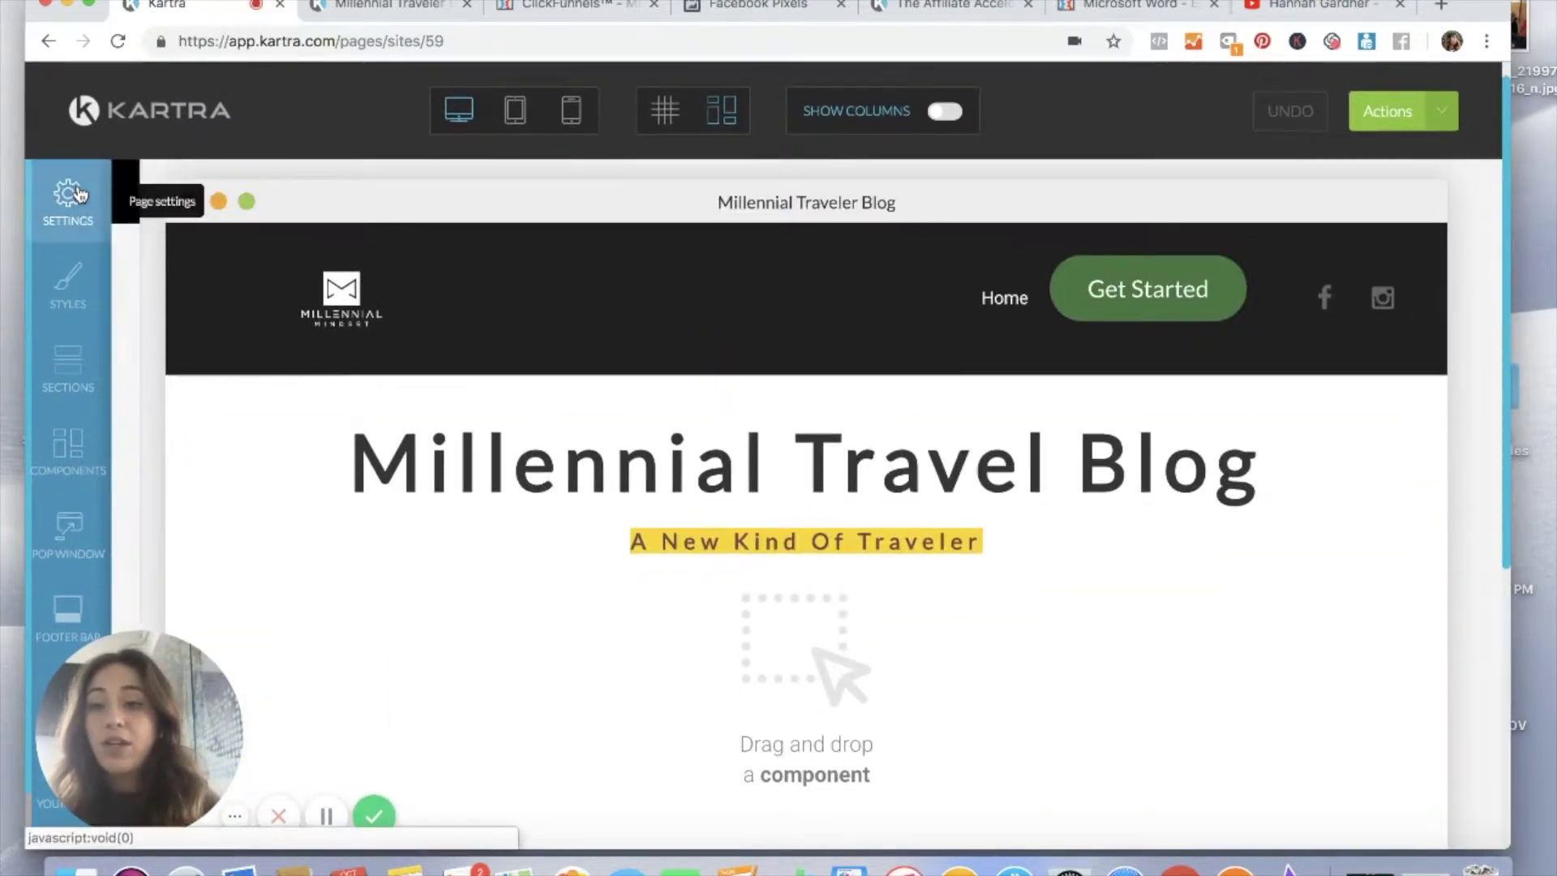
{"action": "left_click", "coordinate": [70, 198]}
{"action": "left_click", "coordinate": [366, 377]}
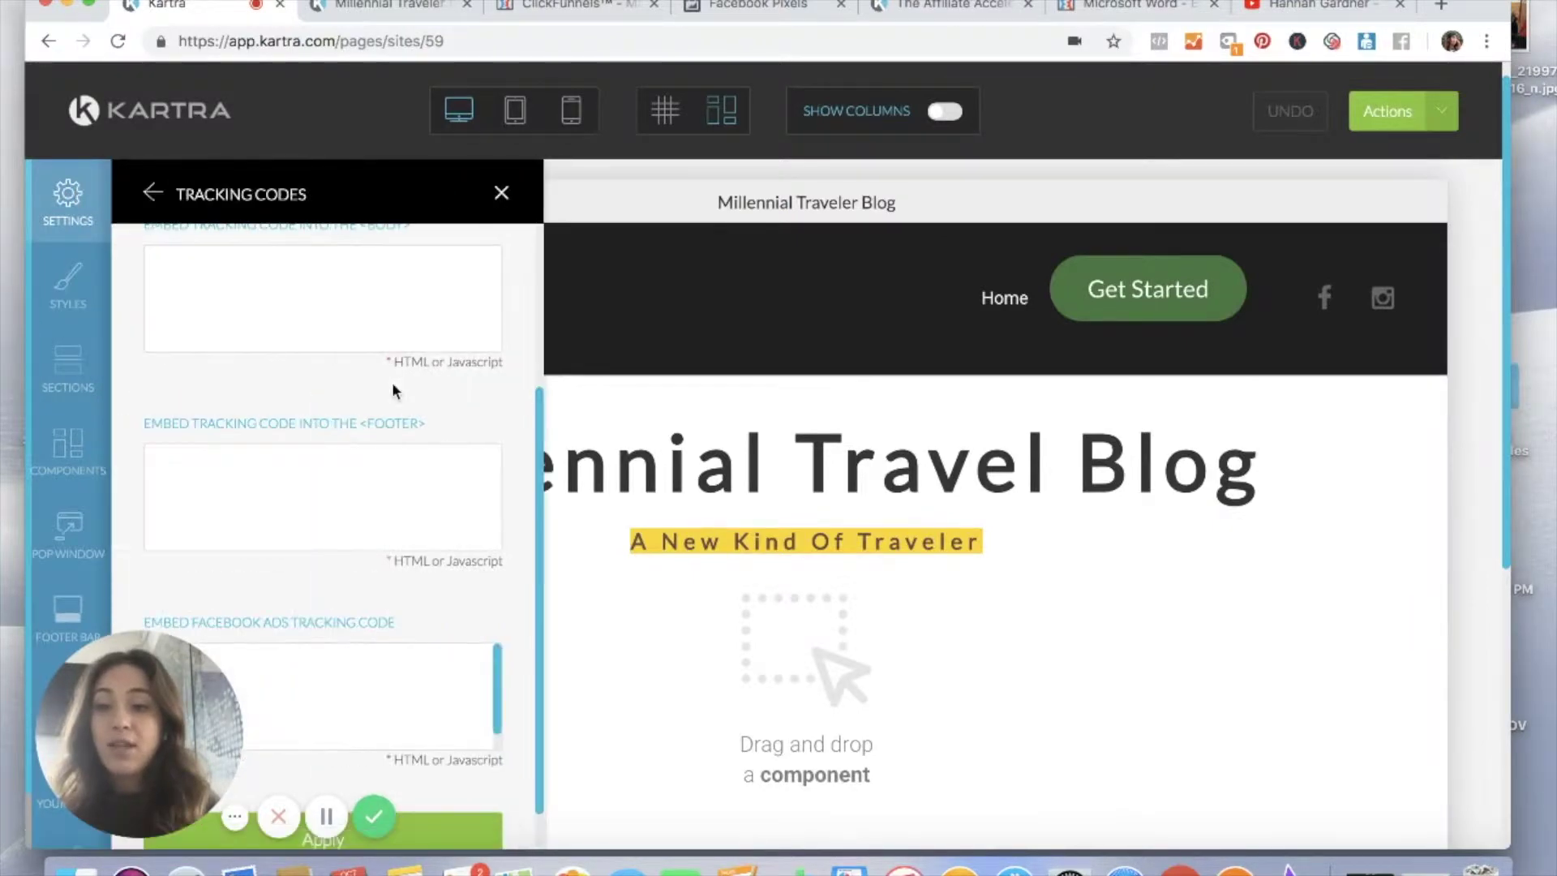
{"action": "scroll", "coordinate": [361, 575], "scroll_direction": "down", "scroll_amount": 2}
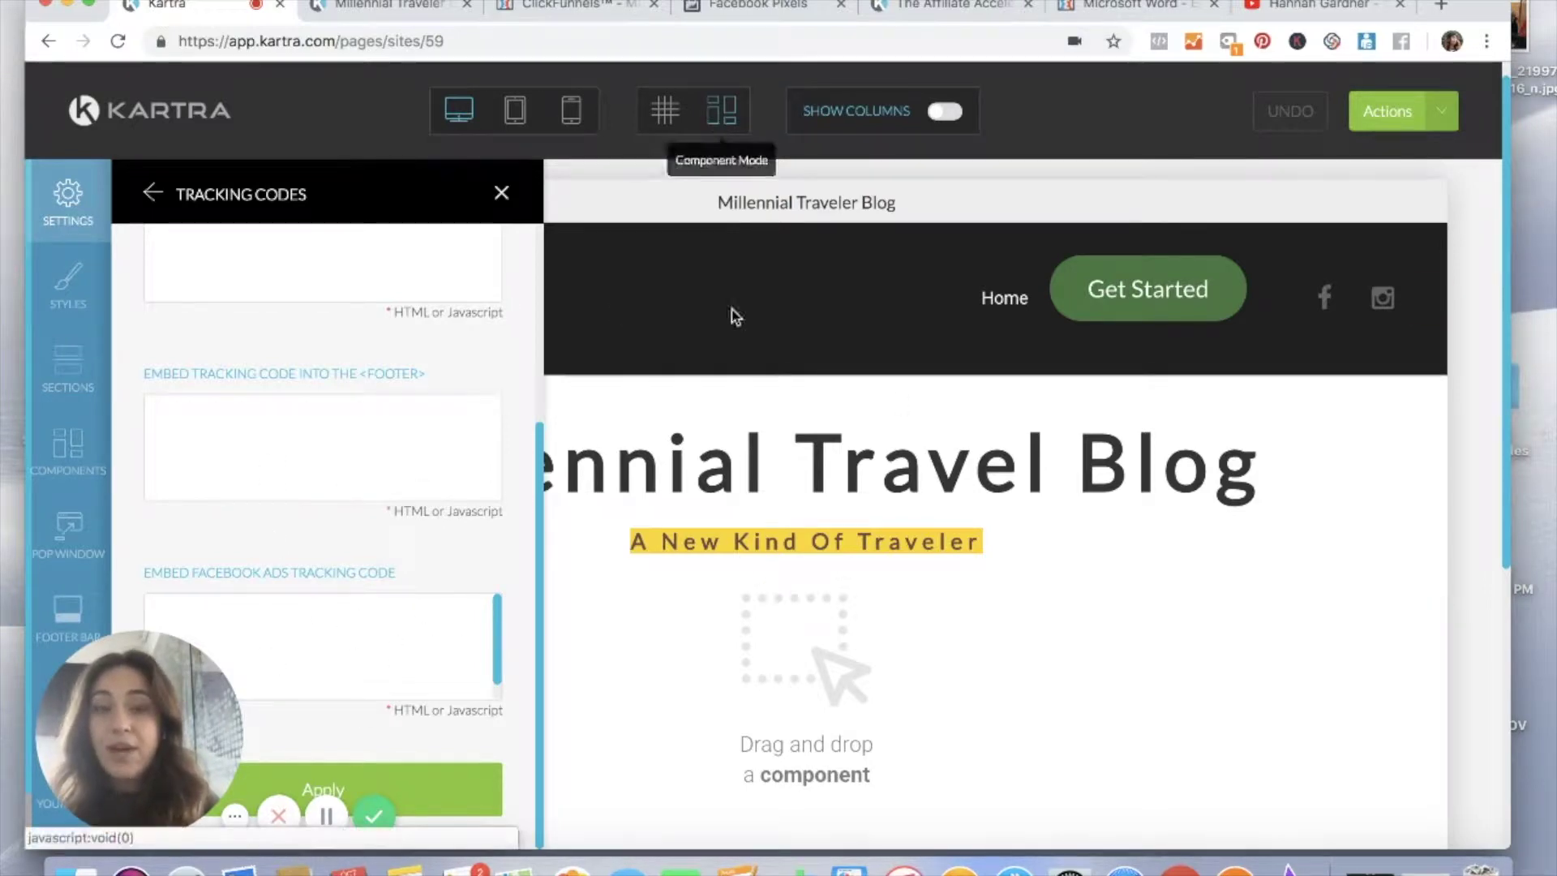
{"action": "left_click", "coordinate": [774, 12]}
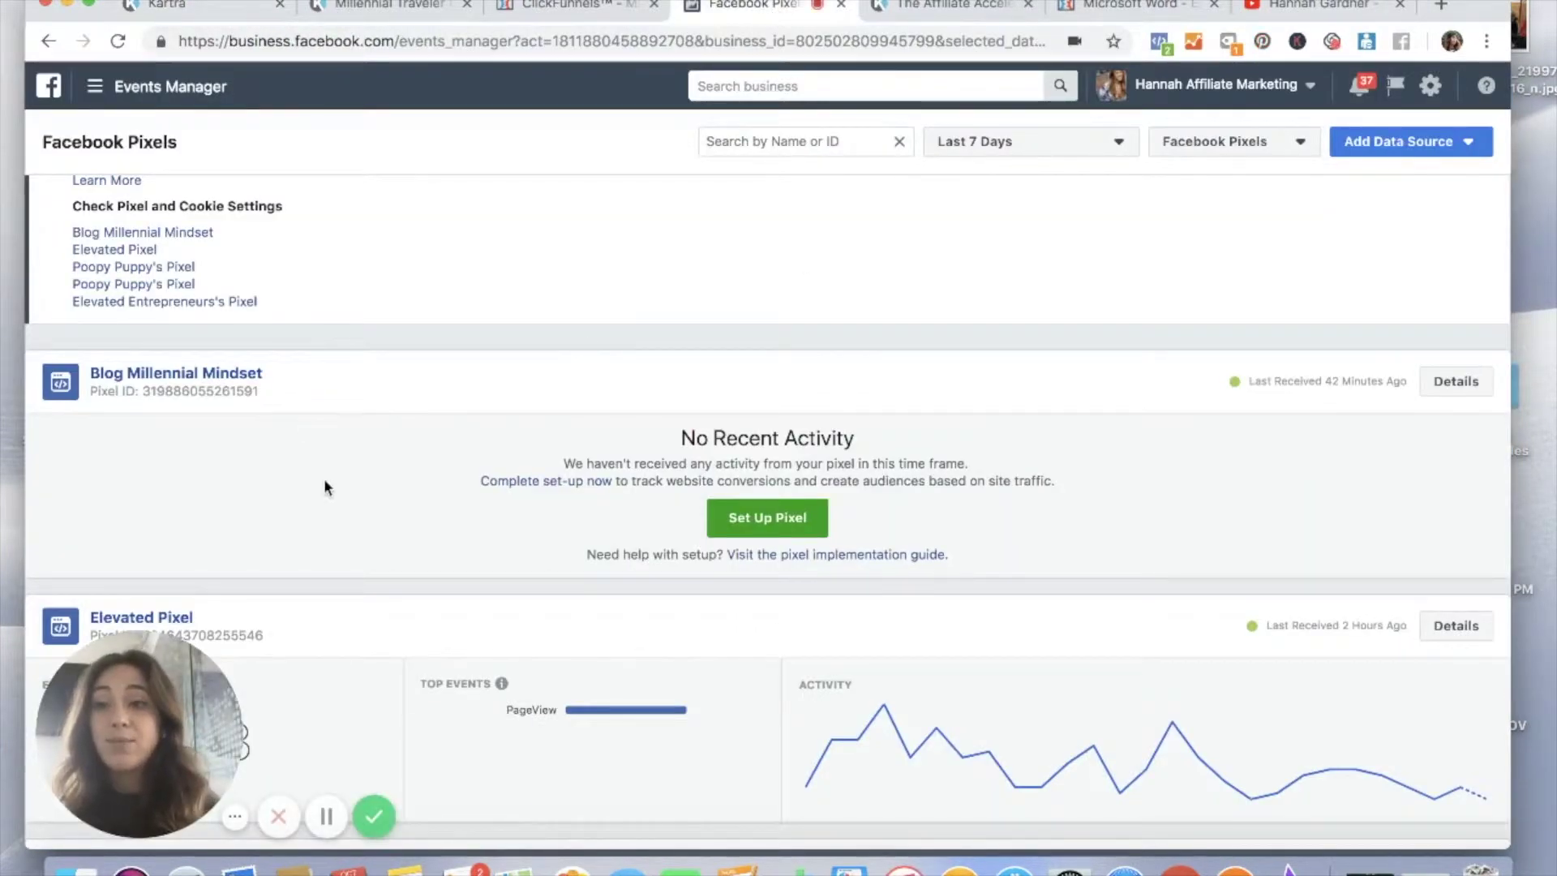
Reload the Events Manager Pixels overview to show Blog Millennial Mindset's 3 received events.
{"action": "left_click", "coordinate": [95, 86]}
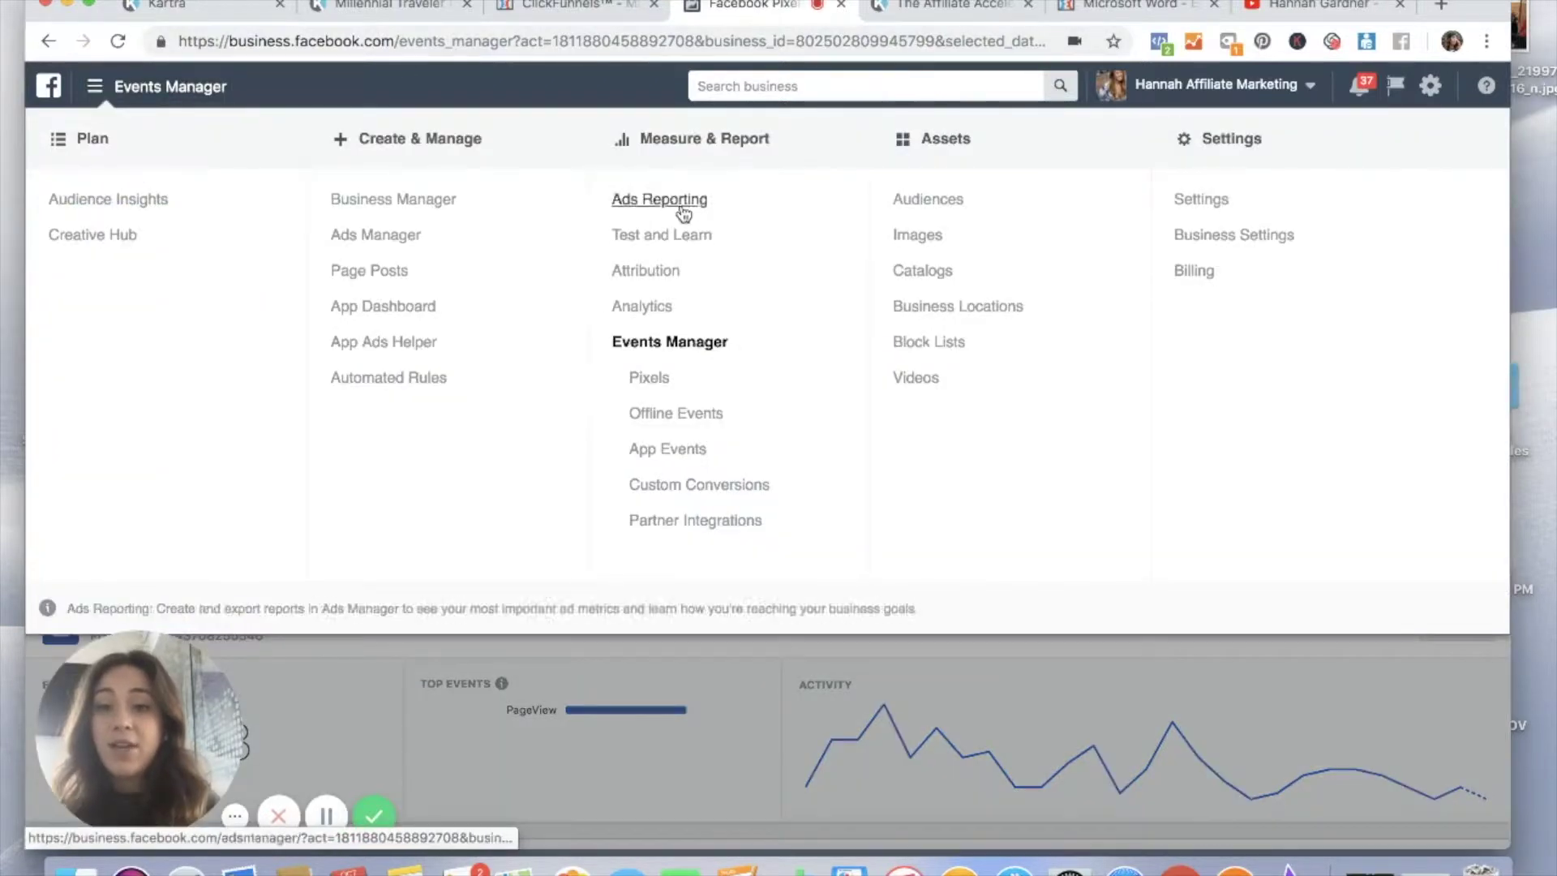
{"action": "left_click", "coordinate": [649, 377]}
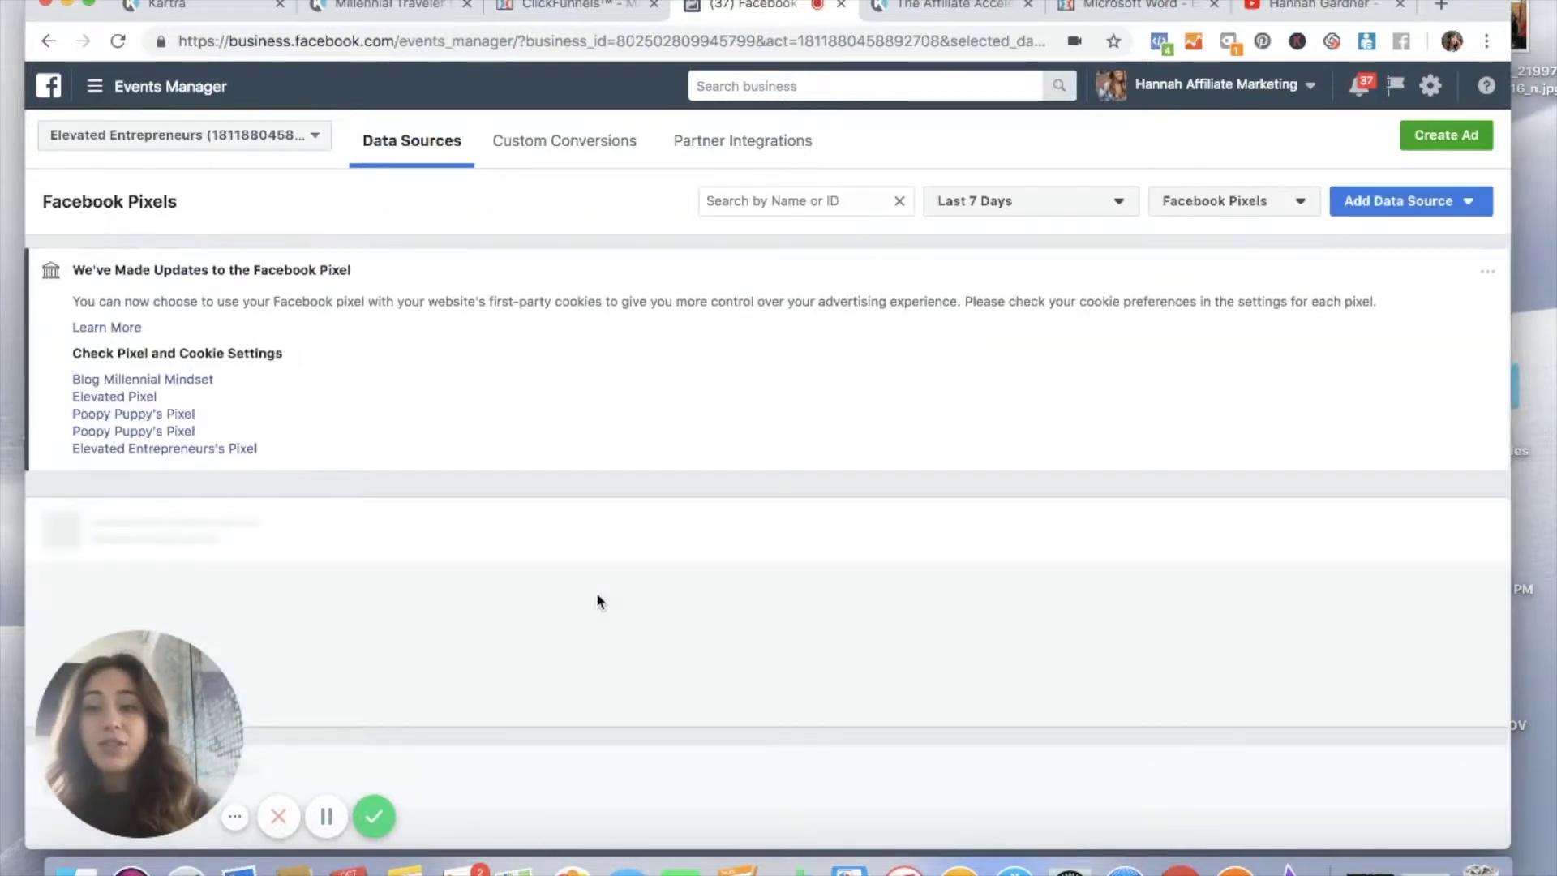
{"action": "scroll", "coordinate": [597, 599], "scroll_direction": "down", "scroll_amount": 4}
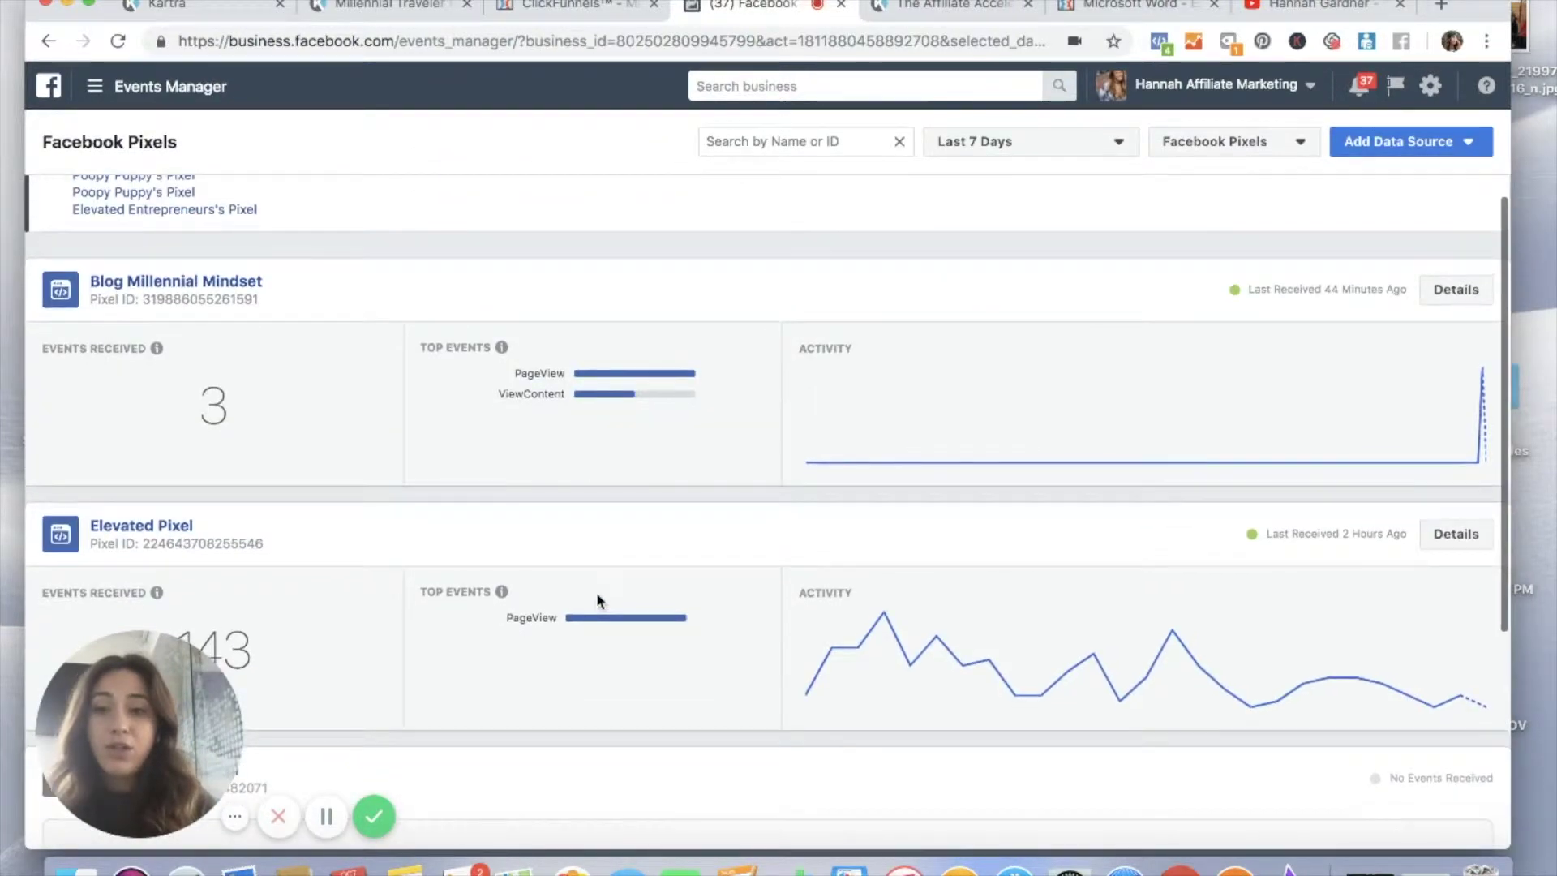
{"action": "scroll", "coordinate": [597, 593], "scroll_direction": "down", "scroll_amount": 2}
{"action": "scroll", "coordinate": [597, 592], "scroll_direction": "up", "scroll_amount": 4}
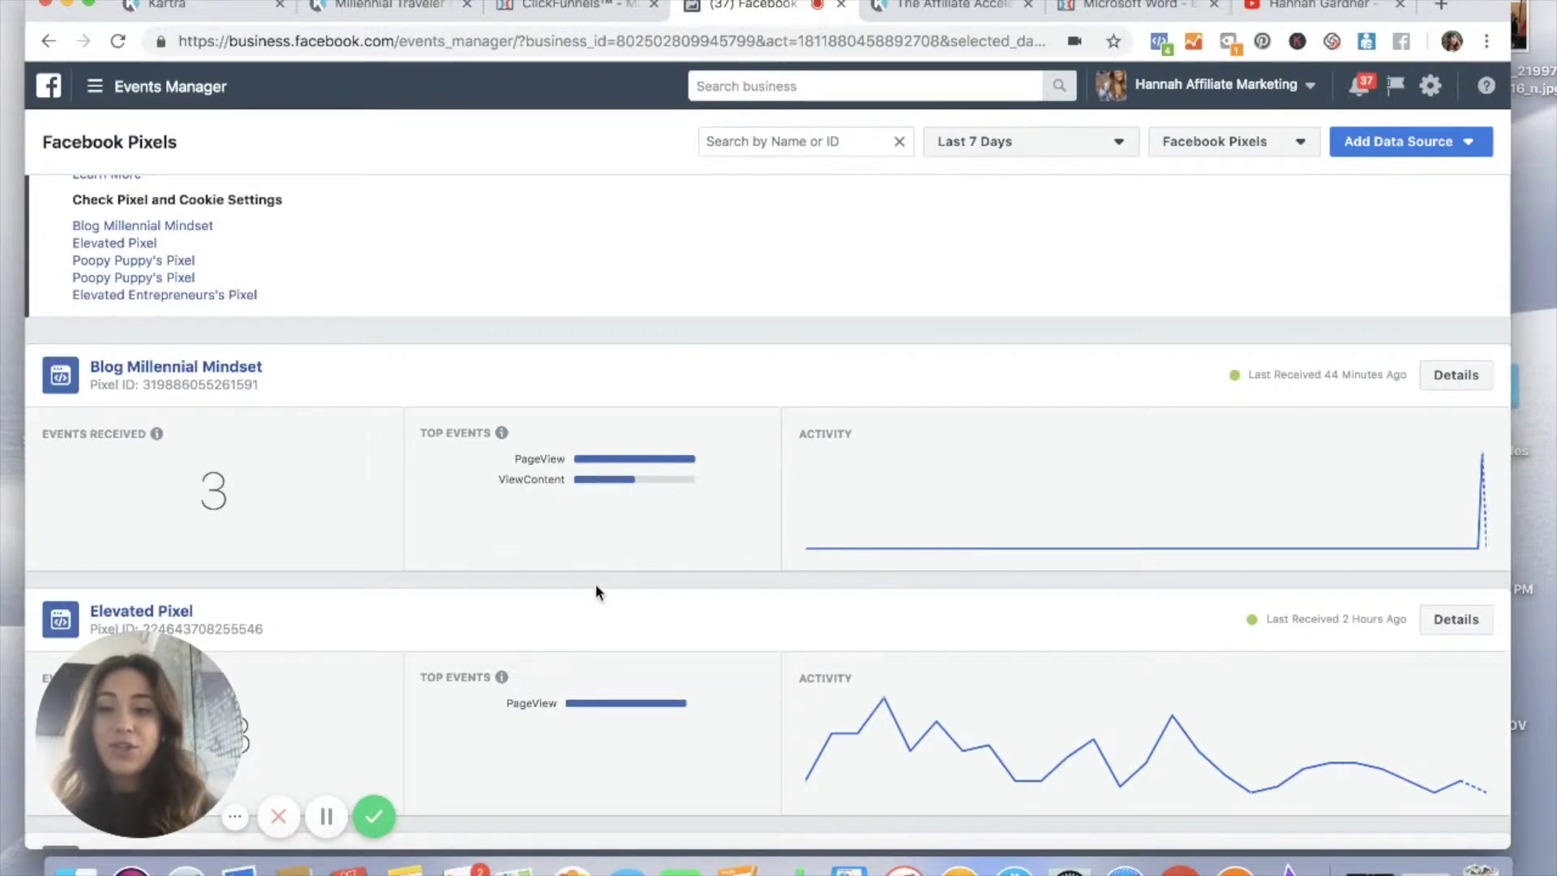
{"action": "mouse_move", "coordinate": [1082, 545]}
{"action": "scroll", "coordinate": [1080, 455], "scroll_direction": "up", "scroll_amount": 3}
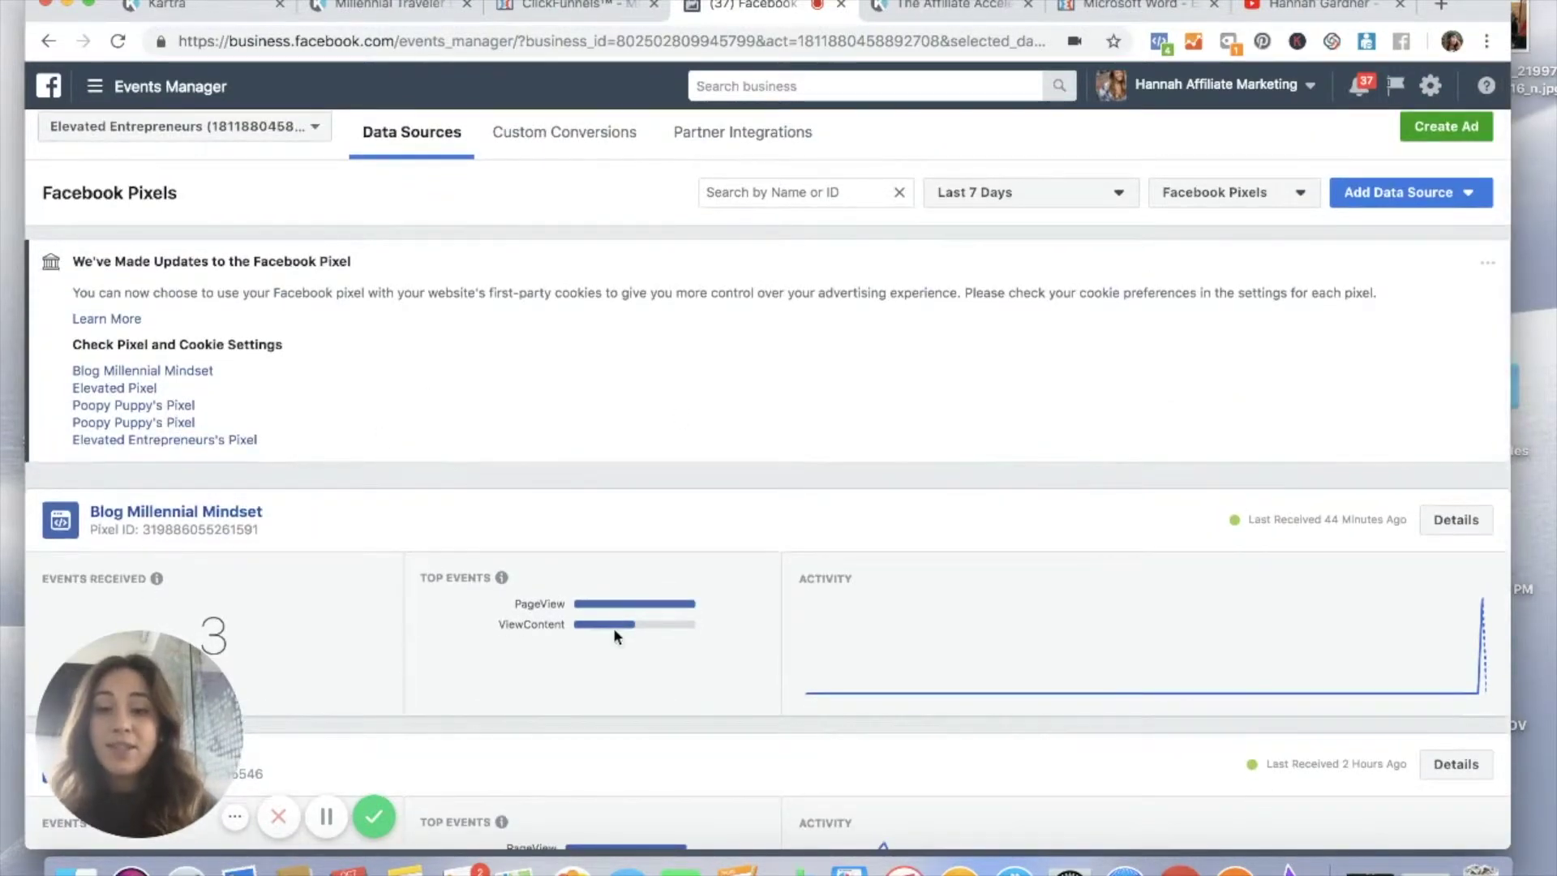
{"action": "left_click", "coordinate": [1466, 193]}
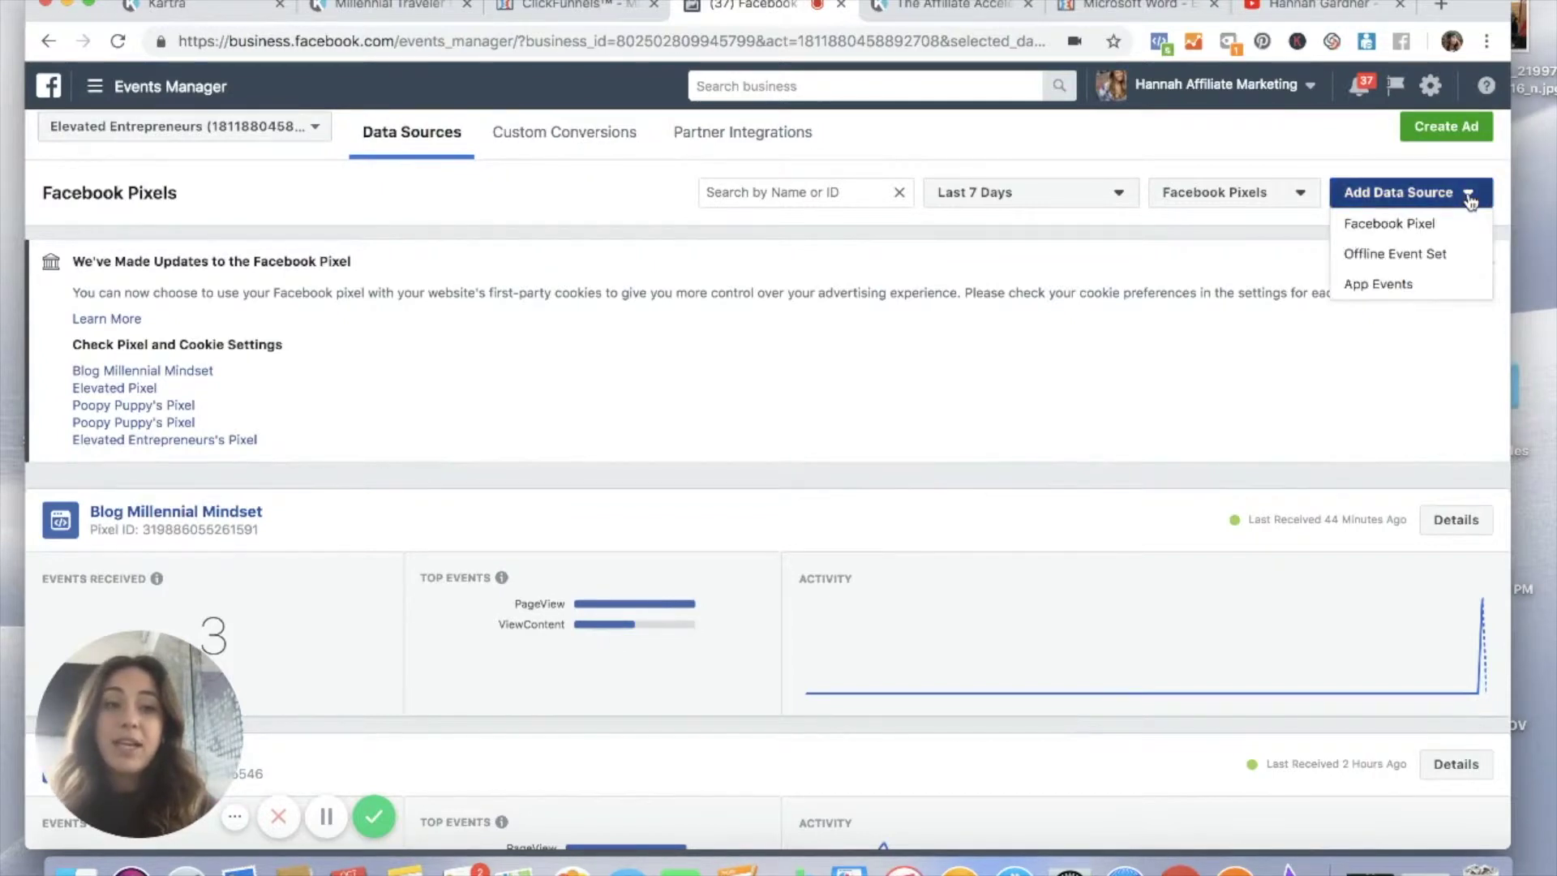
{"action": "left_click", "coordinate": [1389, 223]}
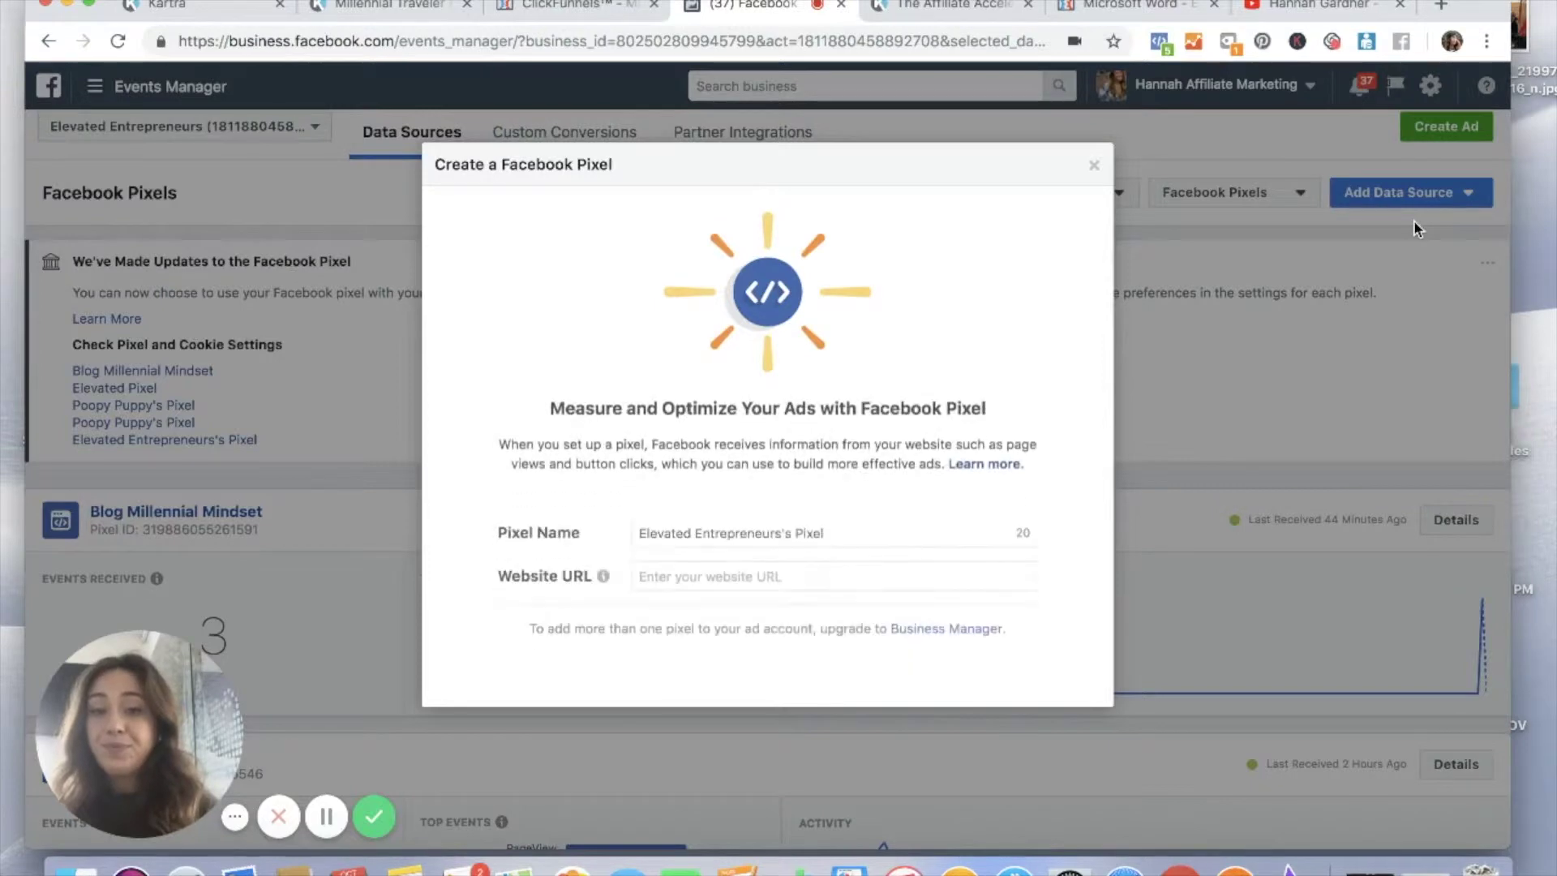
{"action": "left_click", "coordinate": [789, 563]}
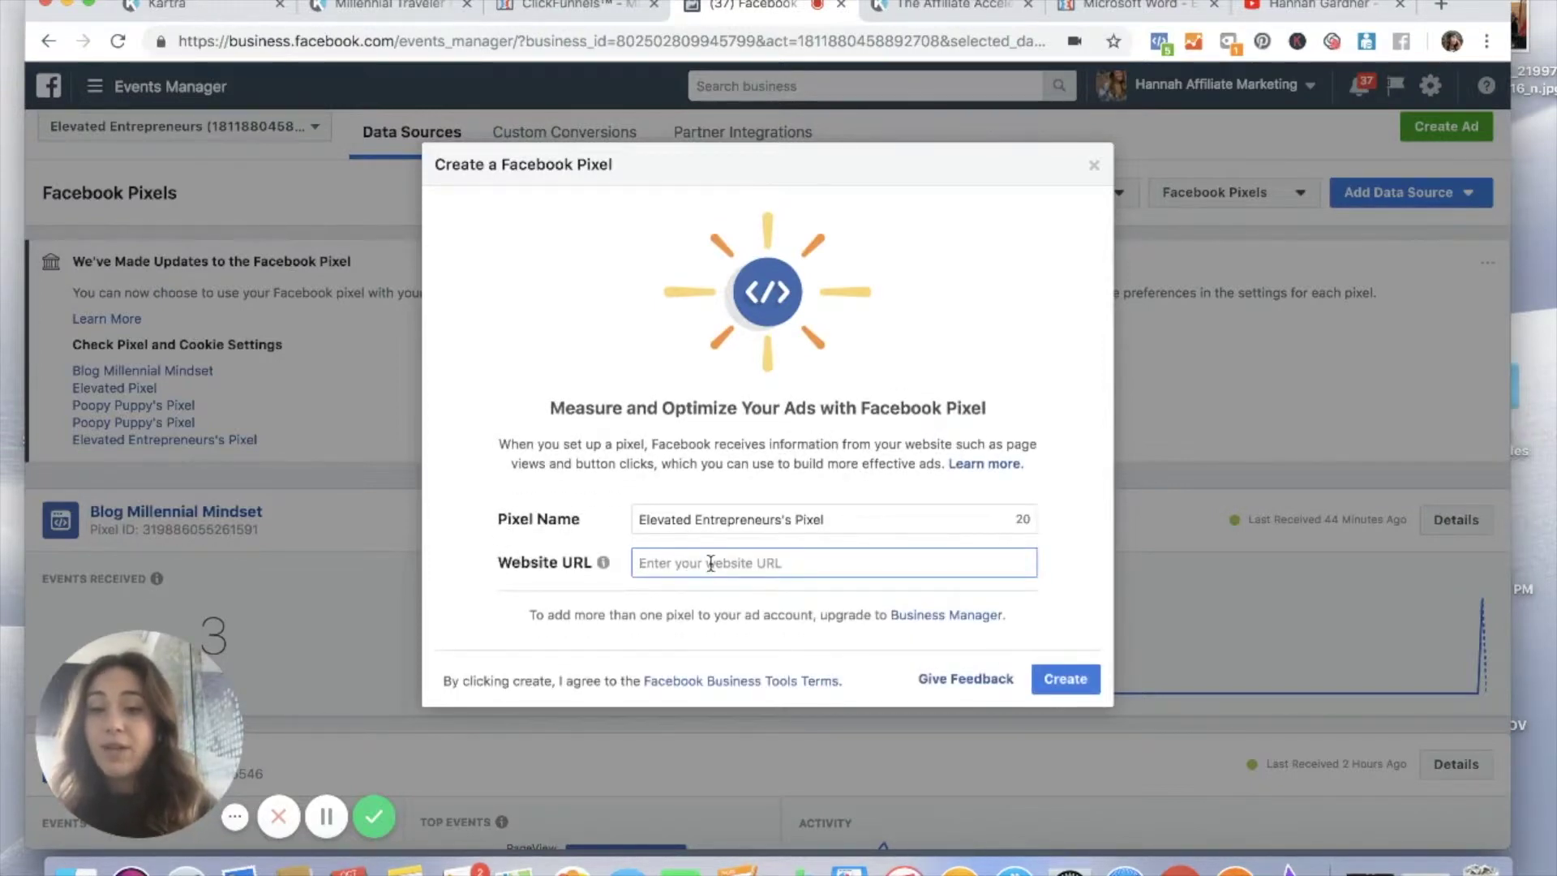
{"action": "left_click", "coordinate": [408, 6]}
{"action": "left_click_drag", "start_coordinate": [415, 40], "coordinate": [462, 40]}
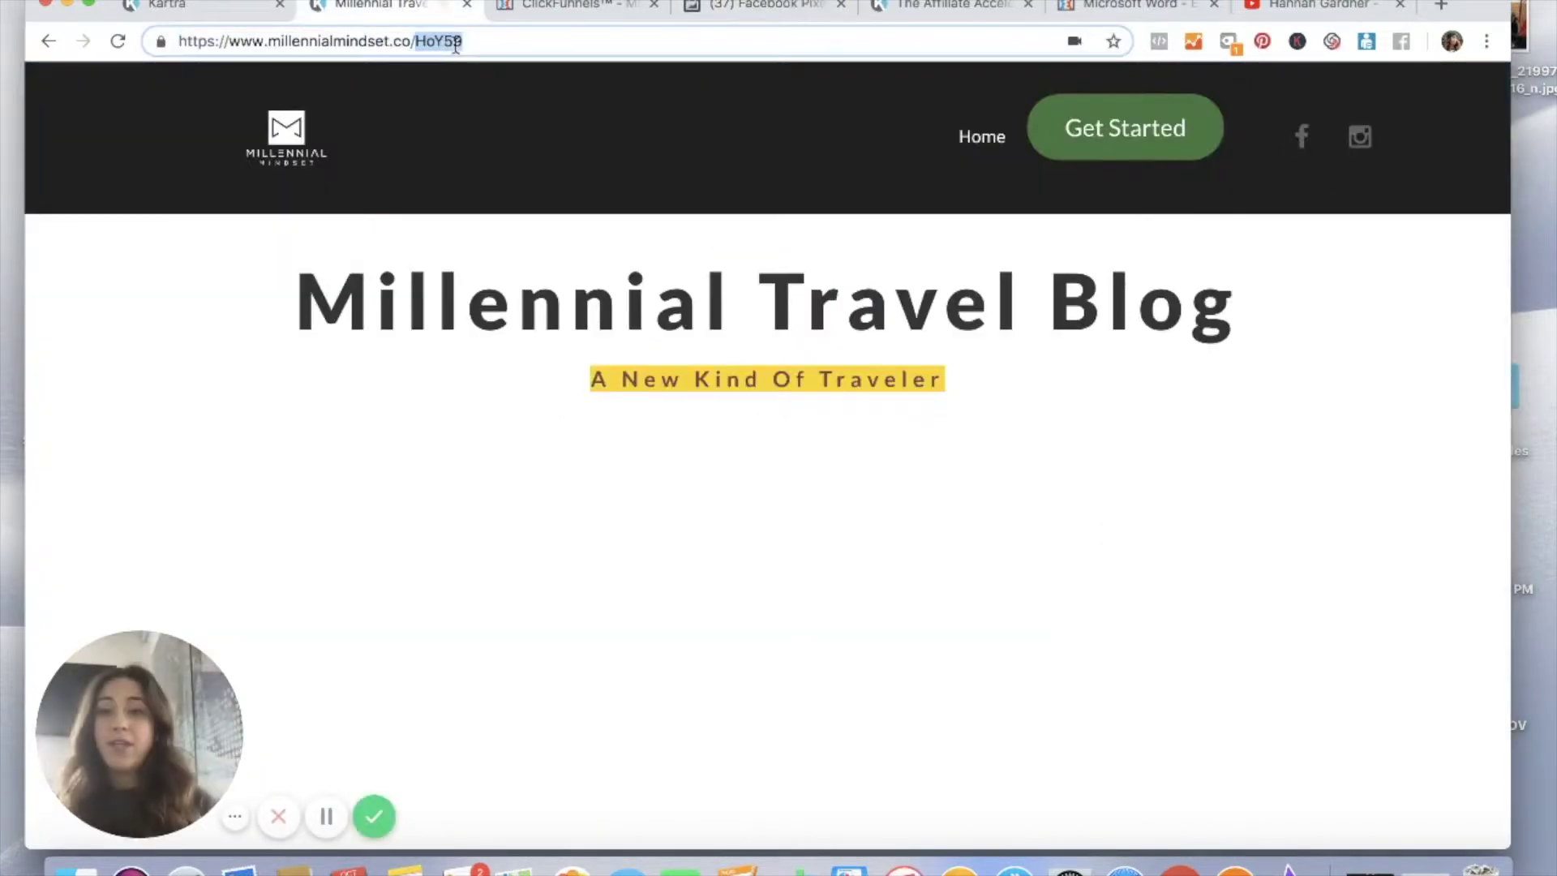
{"action": "left_click", "coordinate": [459, 42]}
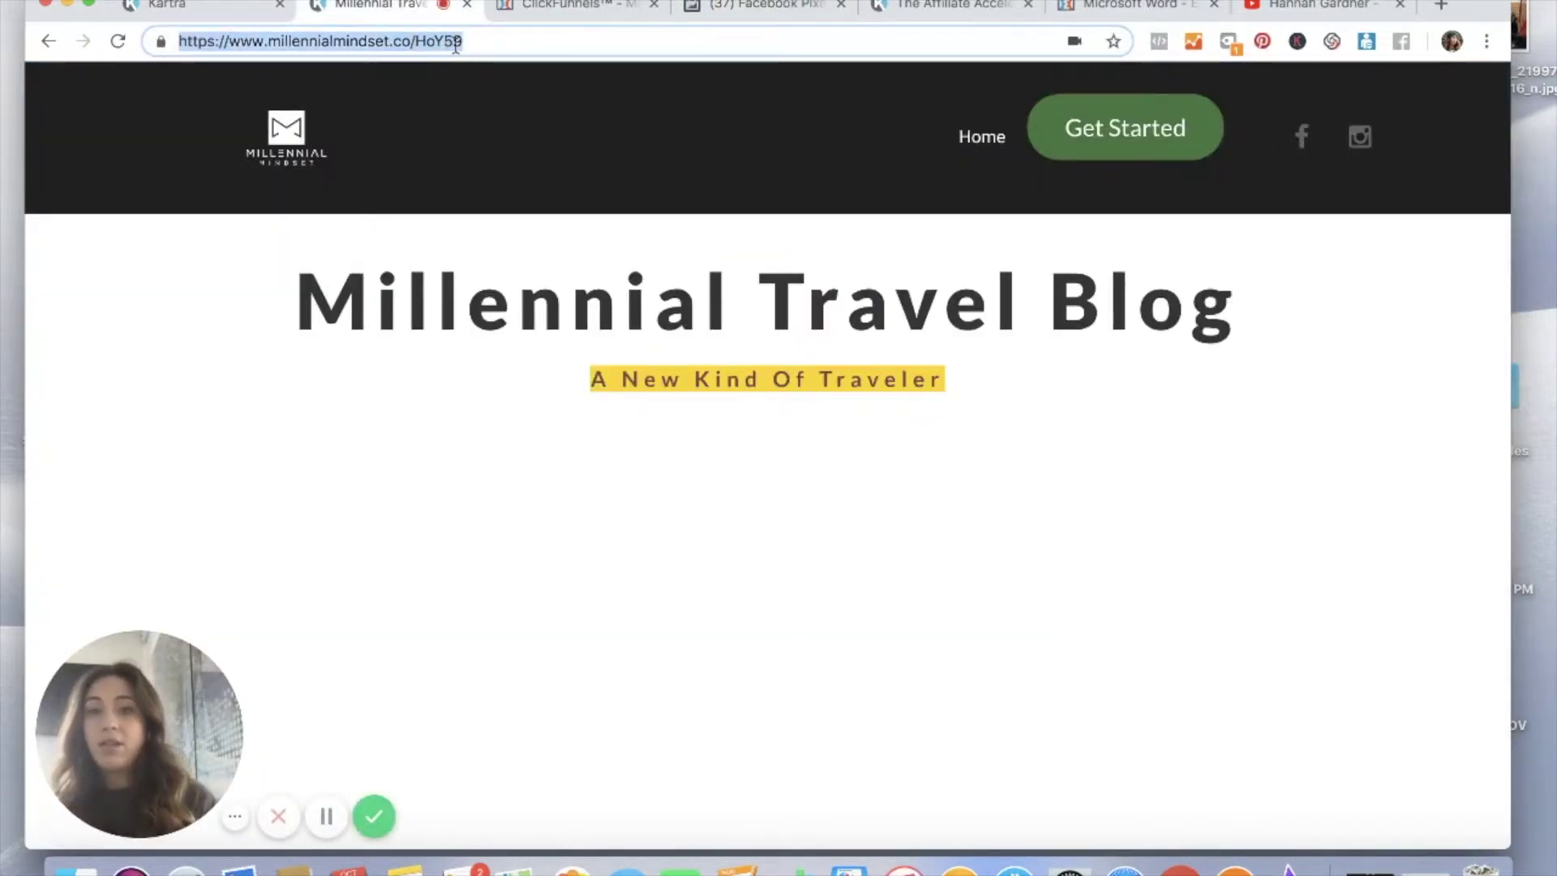
{"action": "left_click", "coordinate": [751, 6]}
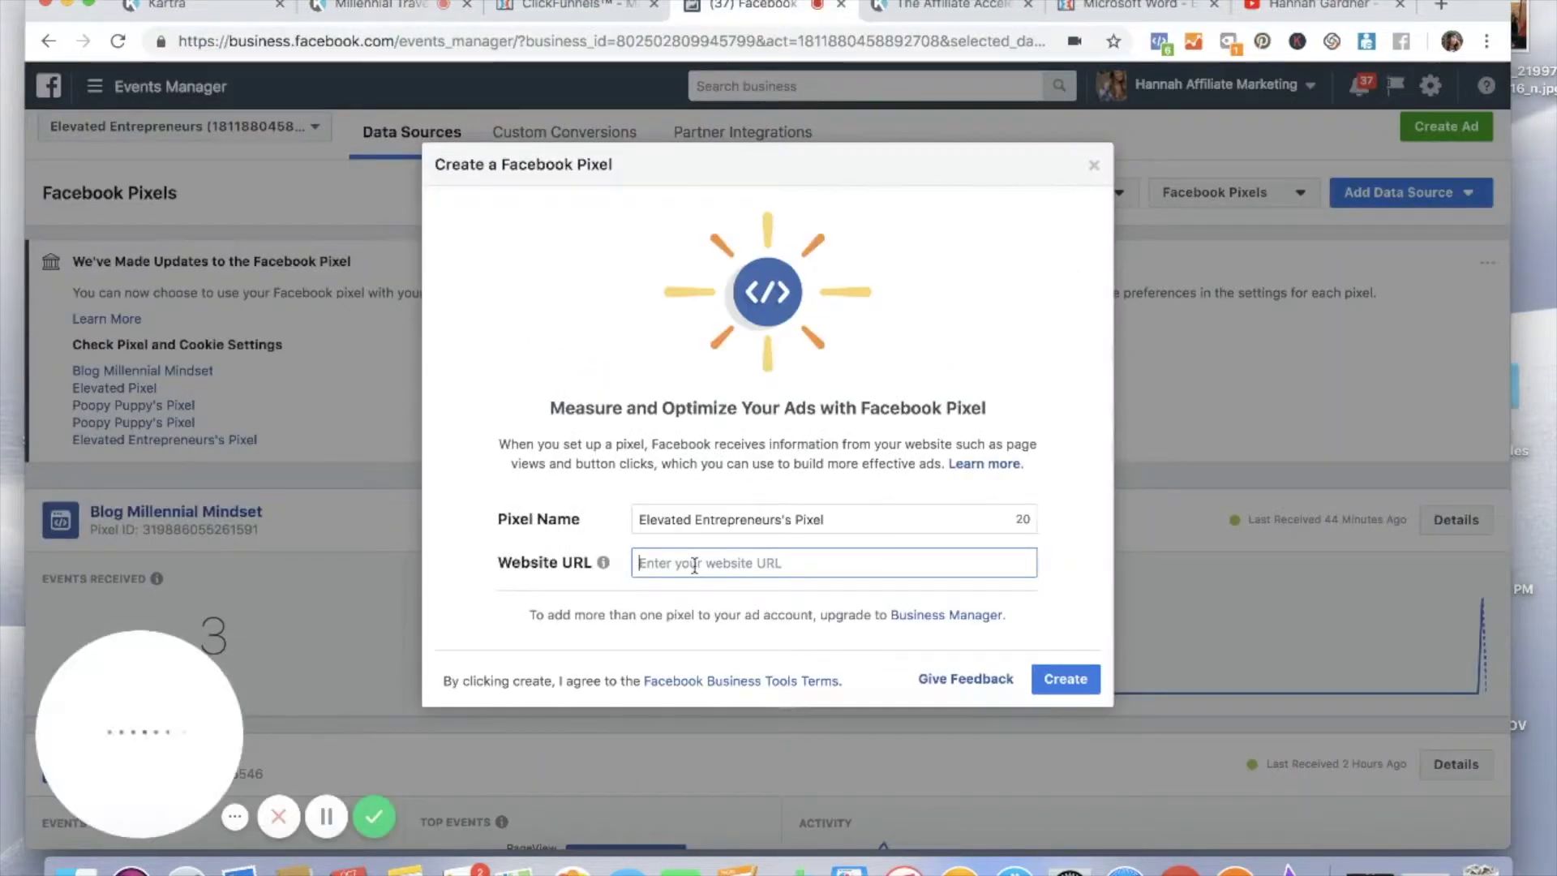
{"action": "type", "text": "https://www.millennialmindset.co/HoY59"}
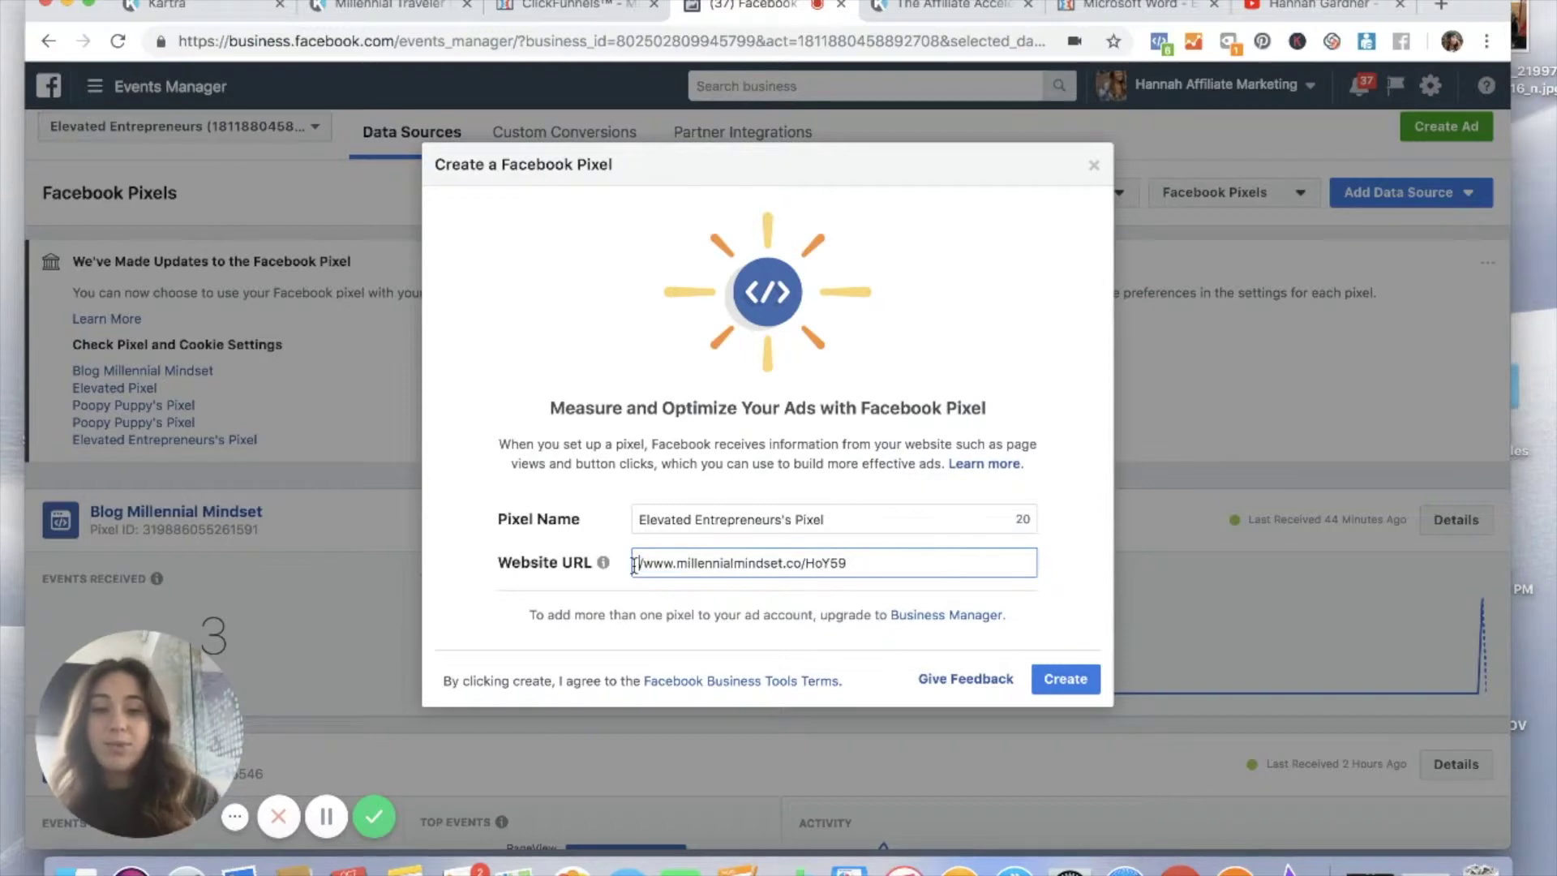
{"action": "left_click", "coordinate": [1080, 676]}
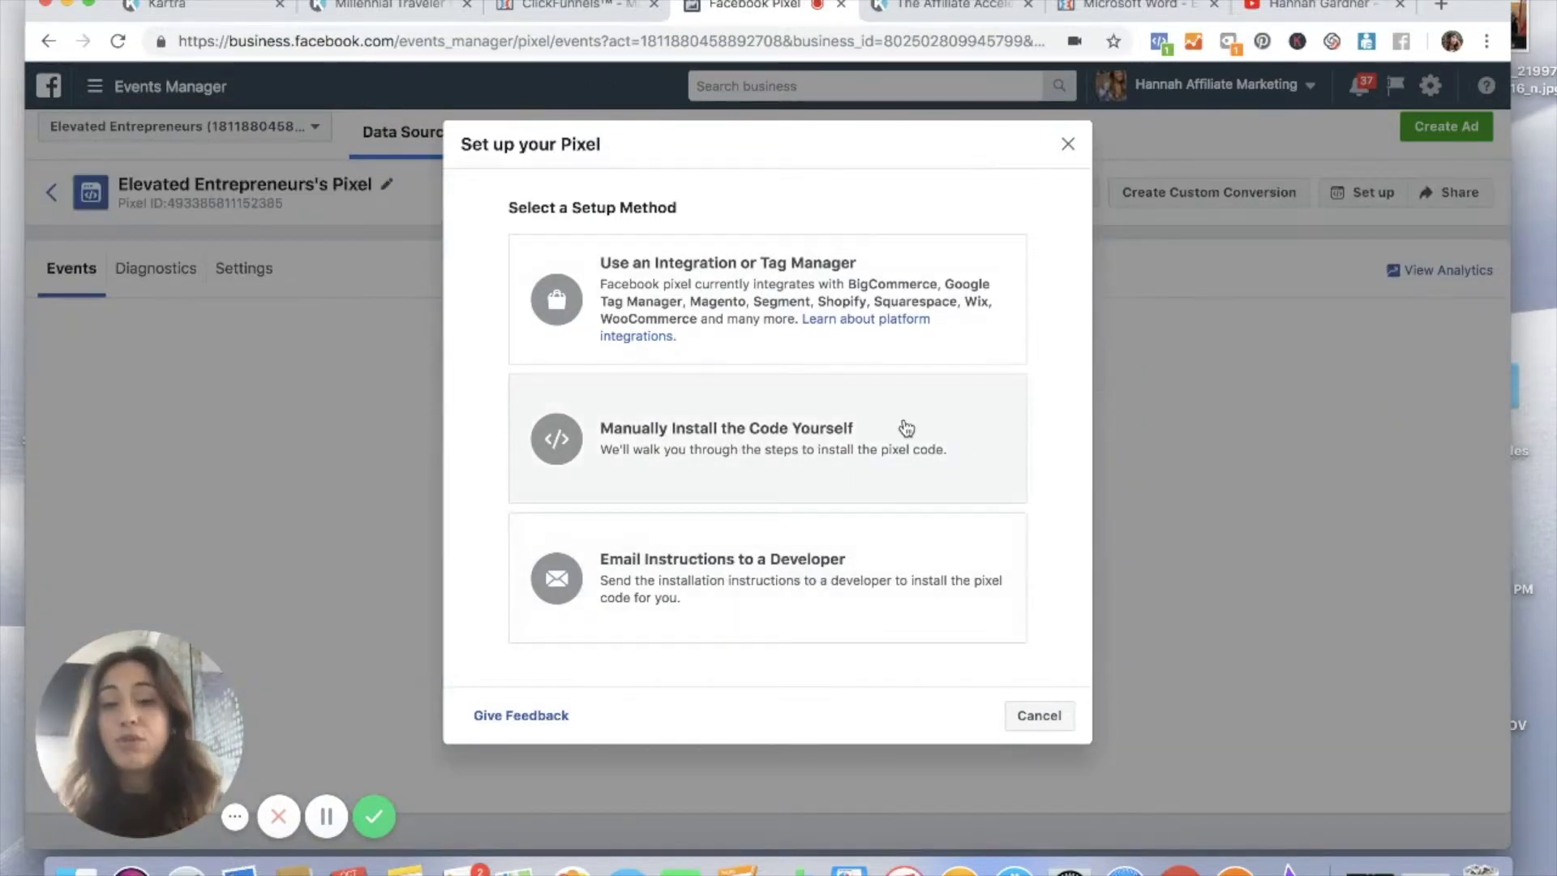
{"action": "left_click", "coordinate": [905, 426]}
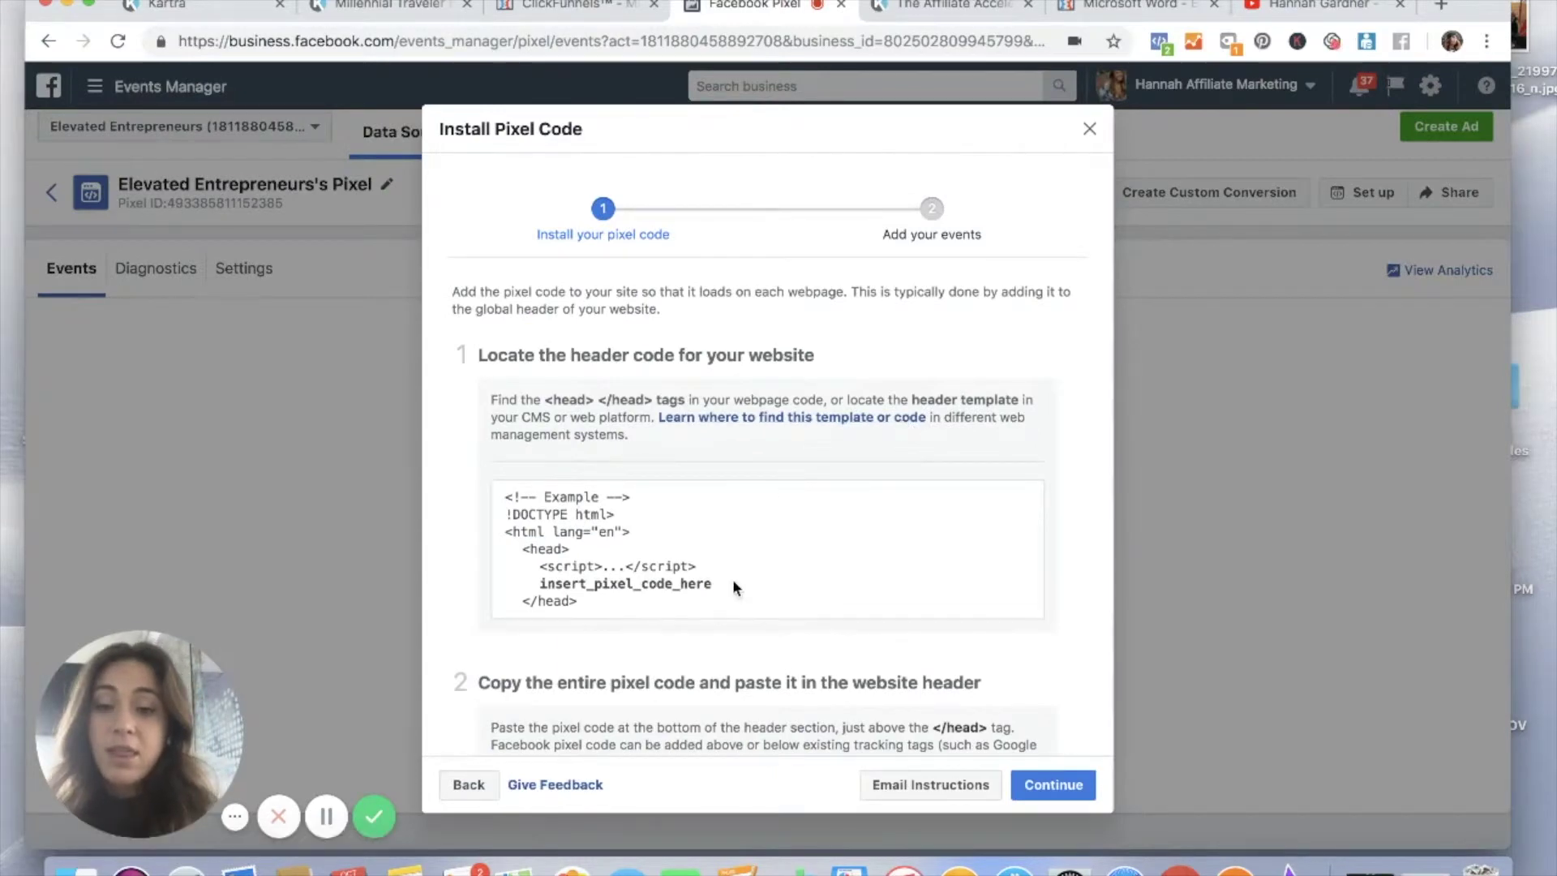
{"action": "scroll", "coordinate": [733, 579], "scroll_direction": "down", "scroll_amount": 5}
{"action": "scroll", "coordinate": [732, 579], "scroll_direction": "down", "scroll_amount": 3}
{"action": "scroll", "coordinate": [733, 486], "scroll_direction": "up", "scroll_amount": 1}
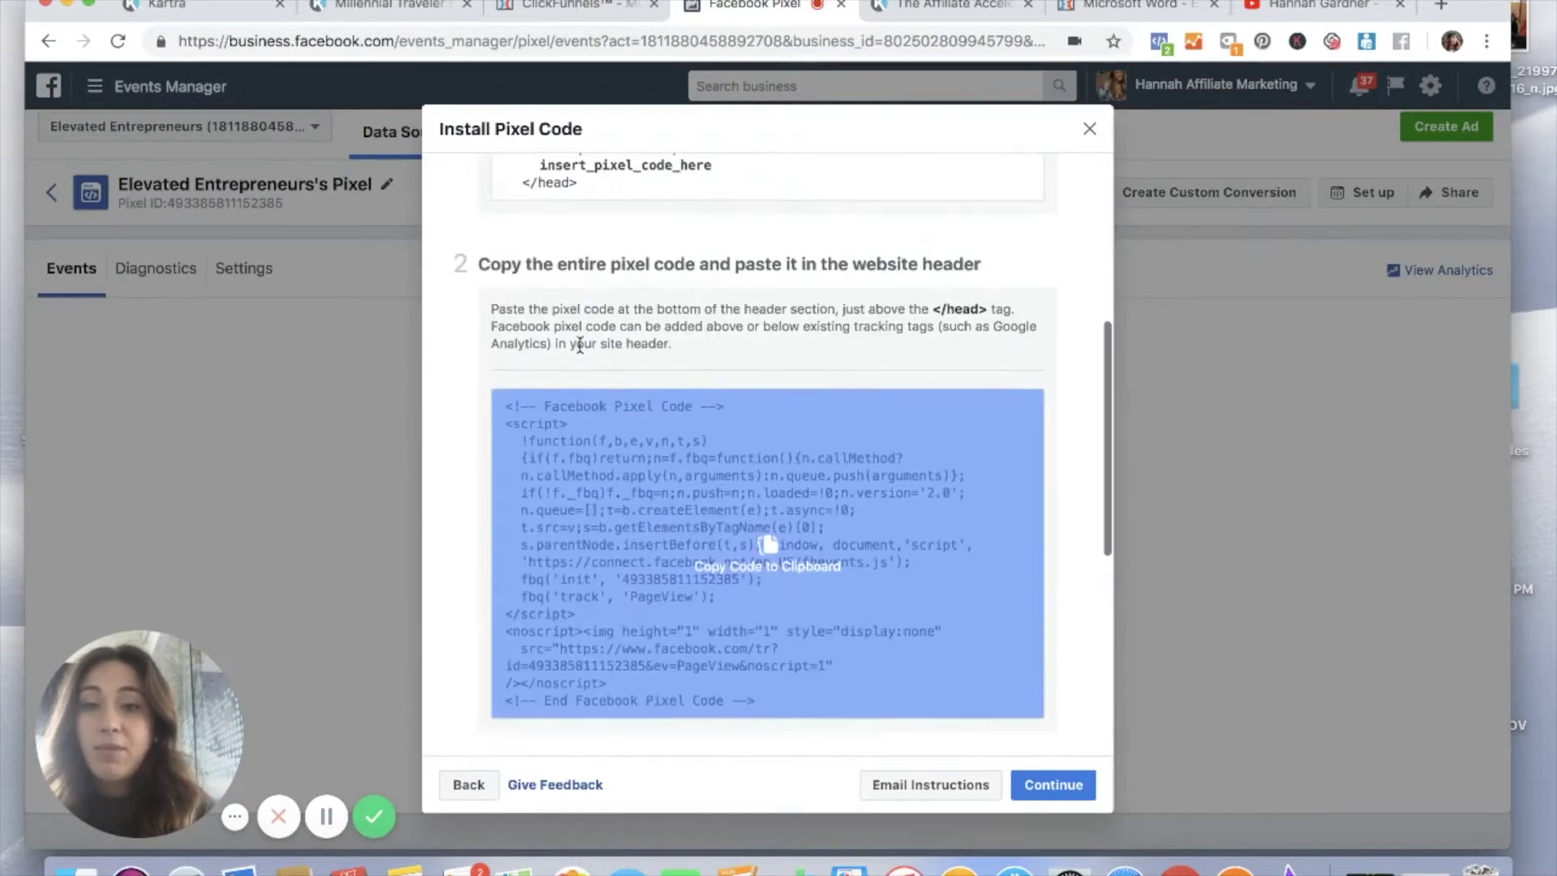
{"action": "scroll", "coordinate": [615, 492], "scroll_direction": "down", "scroll_amount": 2}
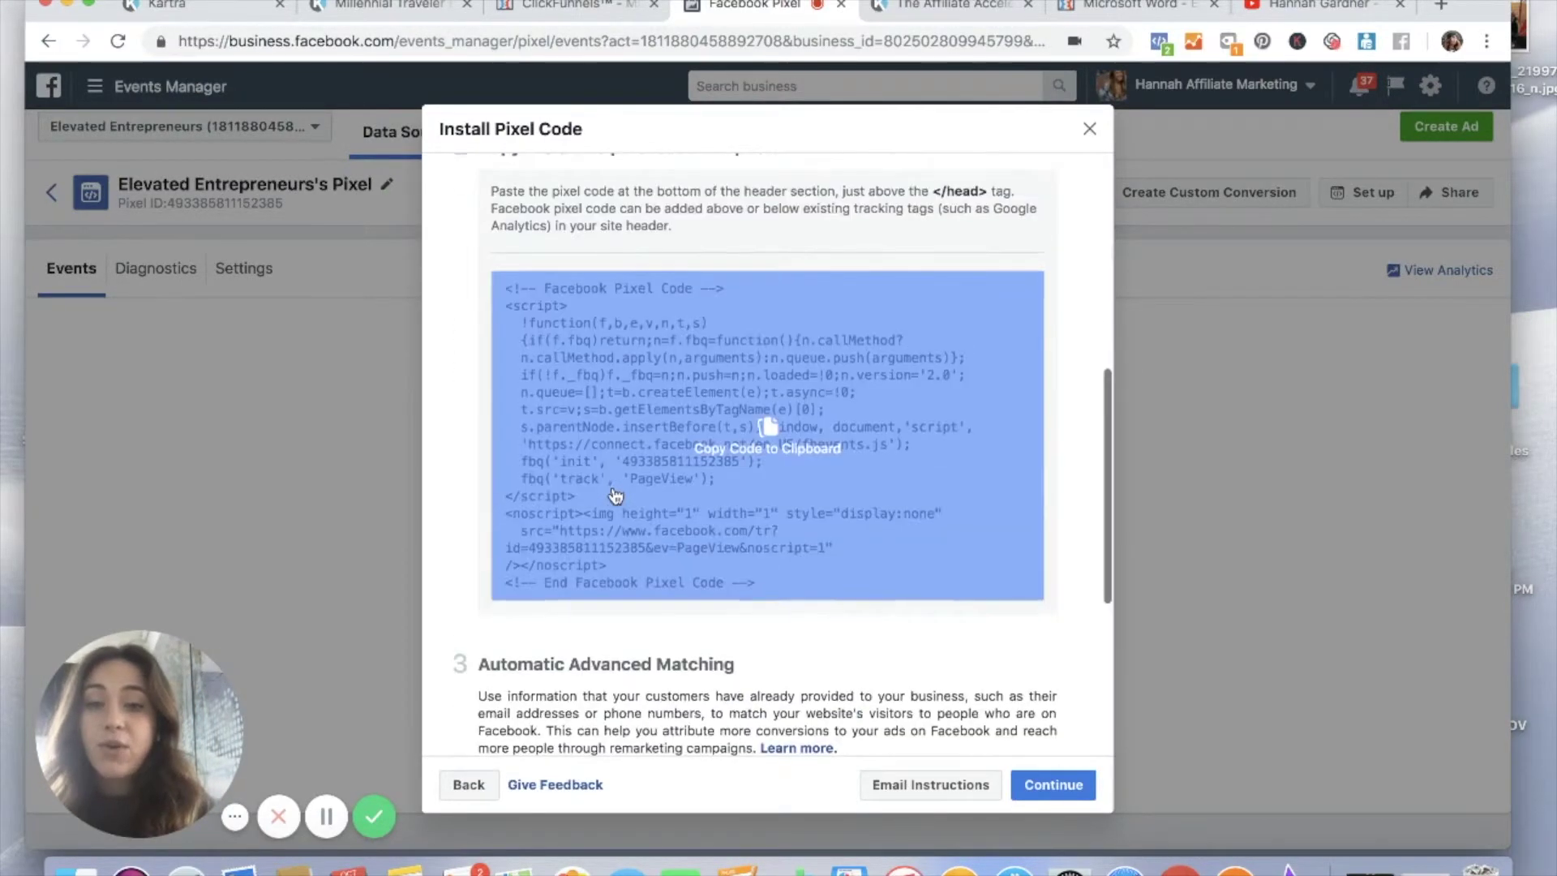
{"action": "left_click", "coordinate": [820, 402]}
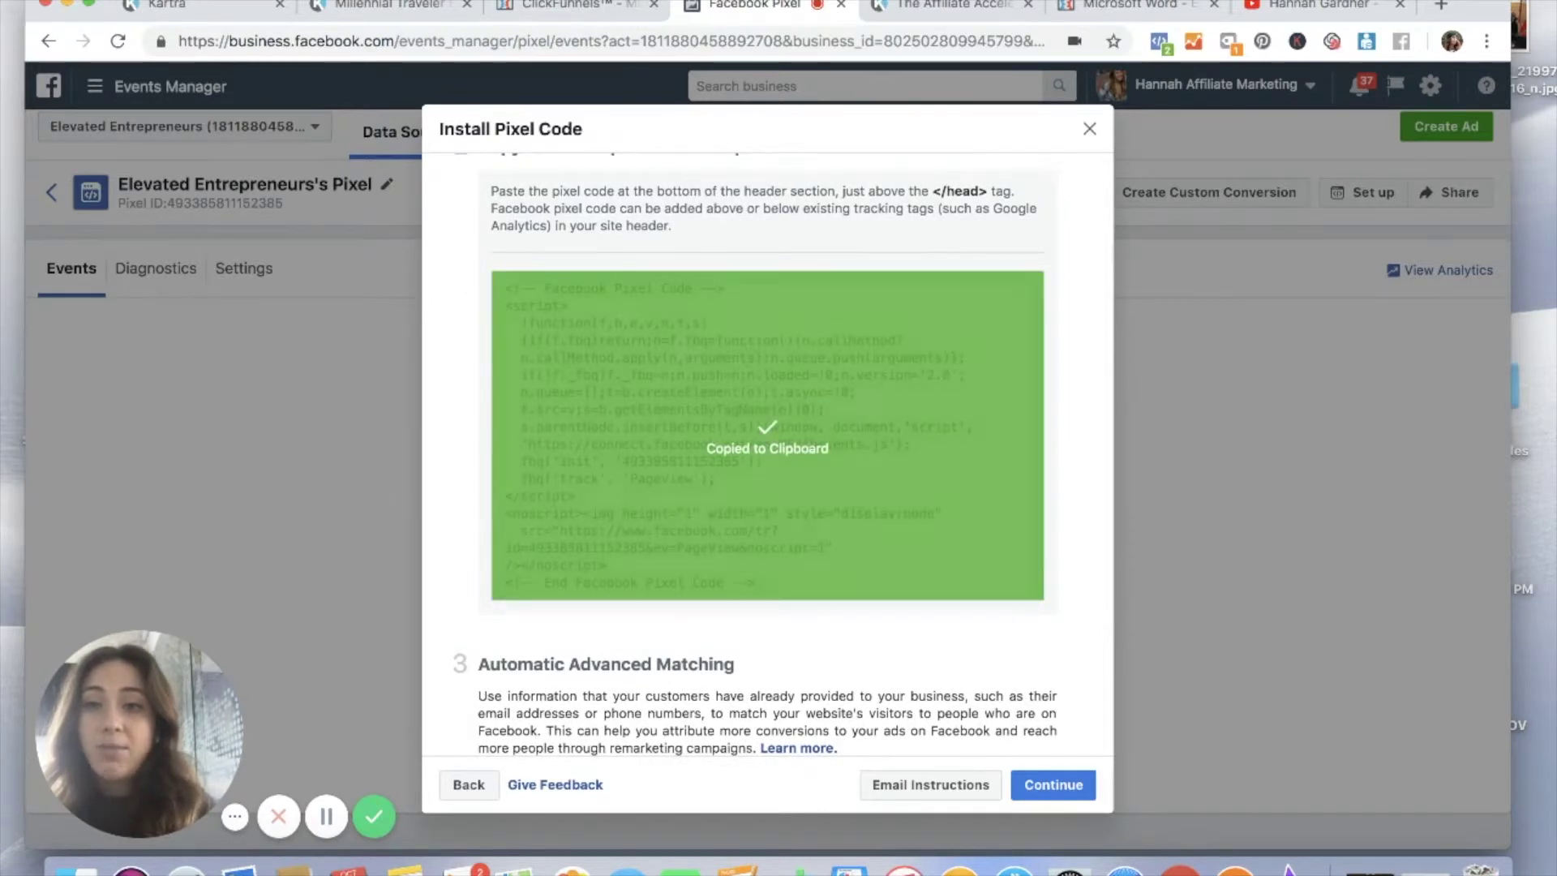
{"action": "left_click", "coordinate": [182, 7]}
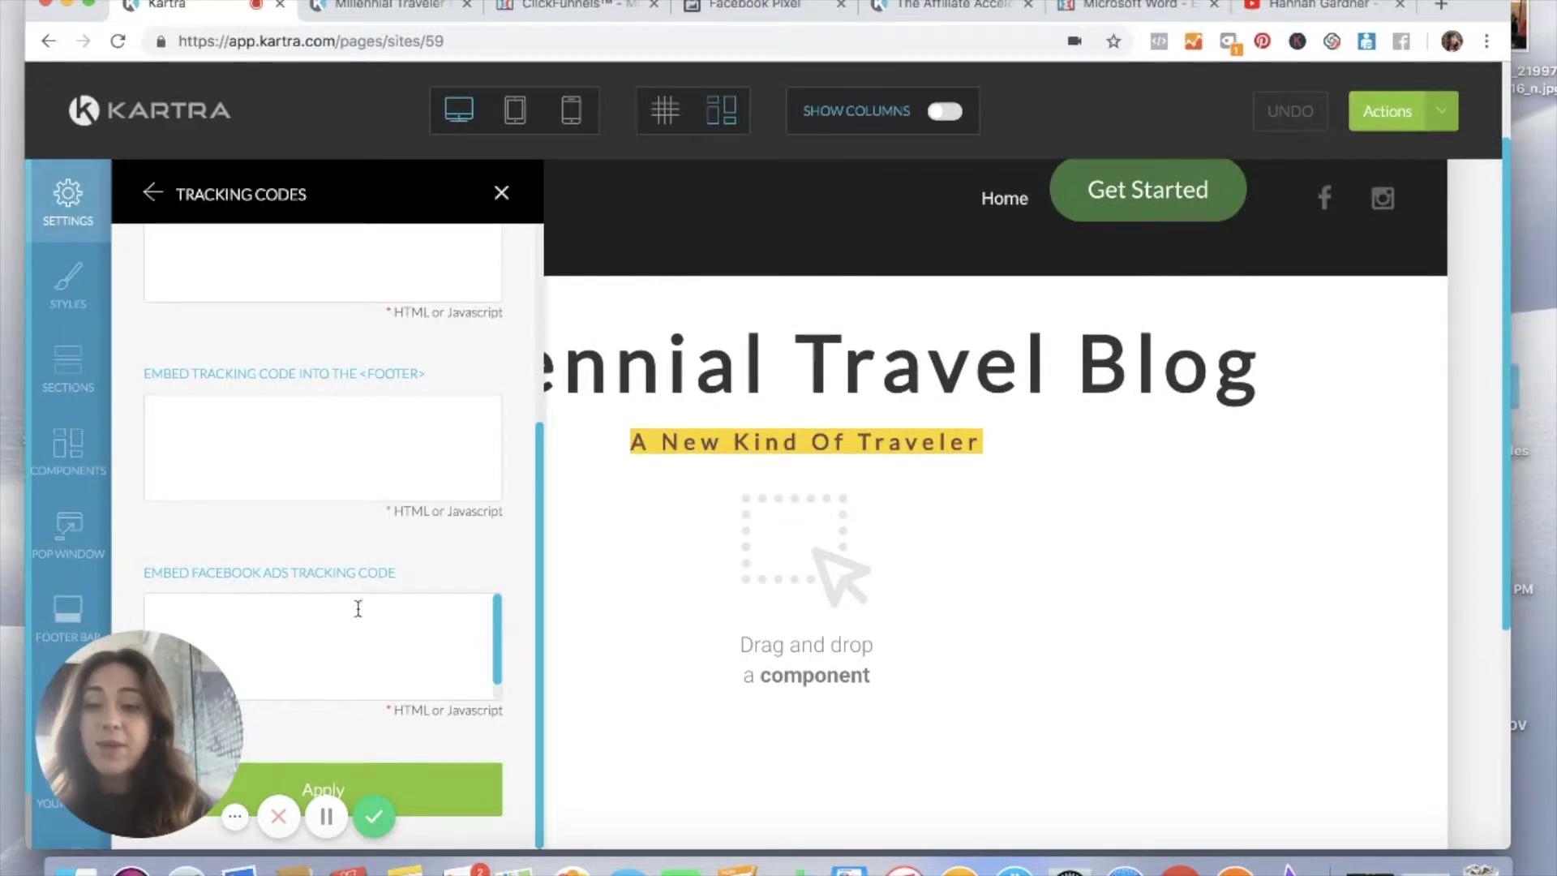
Paste the pixel code into Kartra's Embed Facebook Ads Tracking Code box and apply it.
{"action": "left_click", "coordinate": [385, 621]}
{"action": "key", "text": "super+v"}
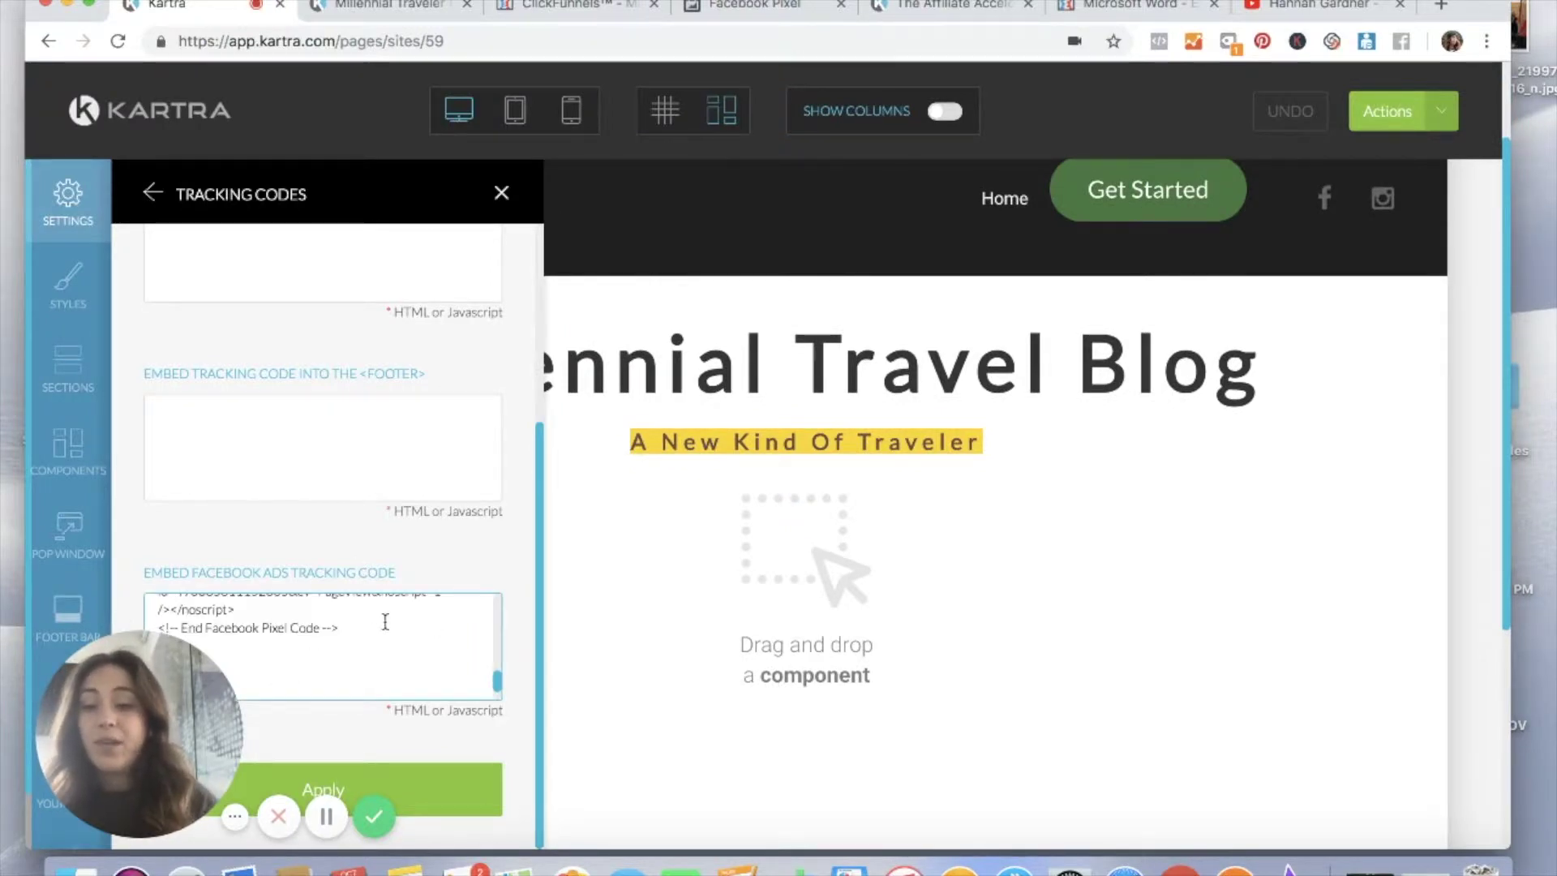
{"action": "left_click", "coordinate": [419, 788]}
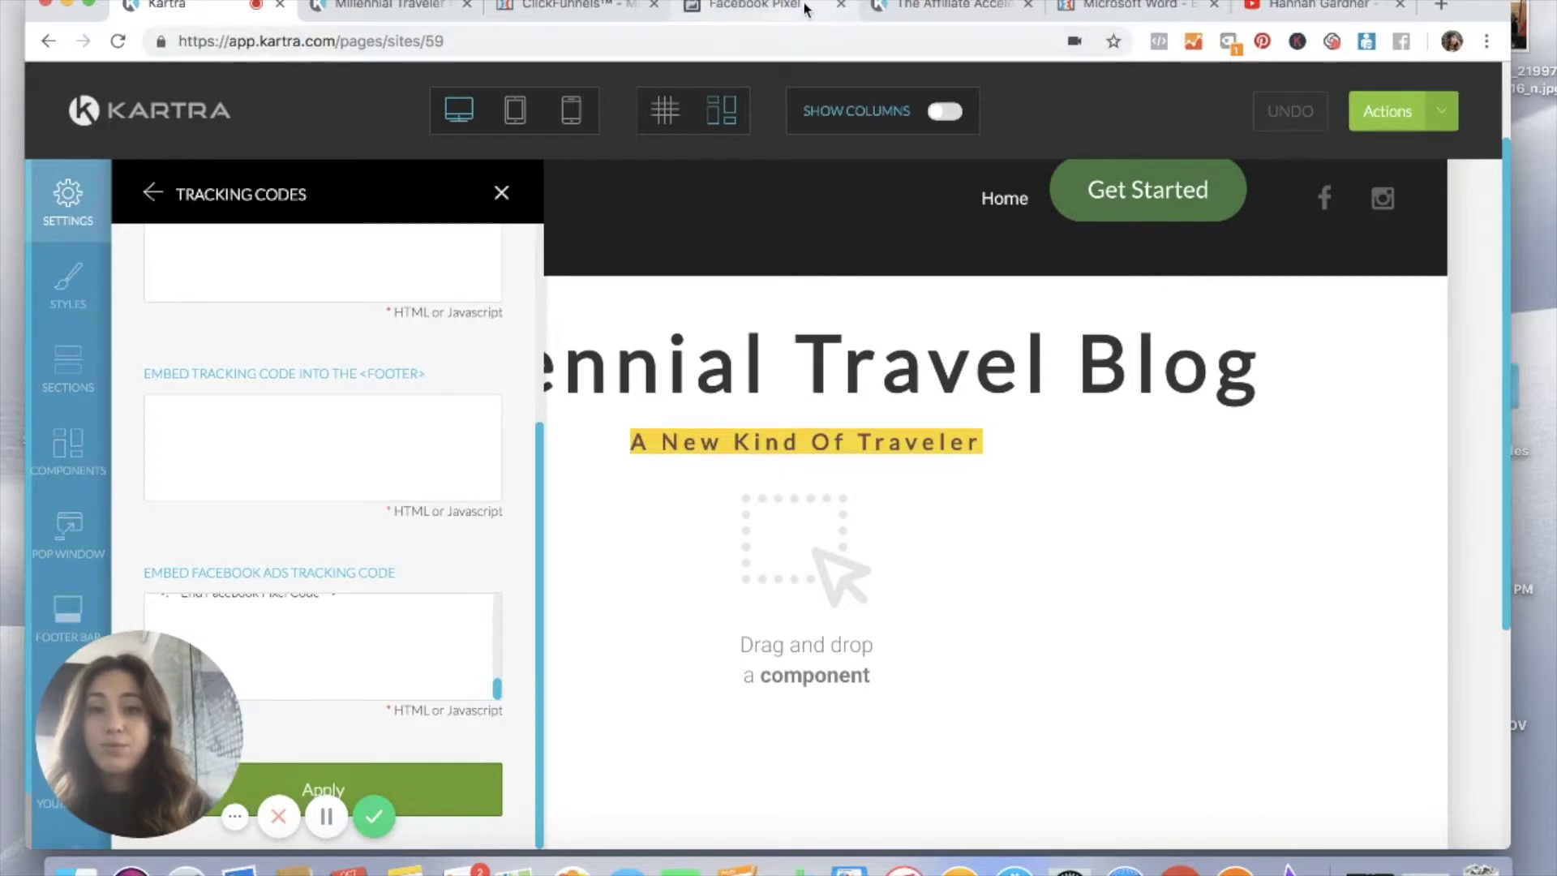
{"action": "left_click", "coordinate": [755, 7]}
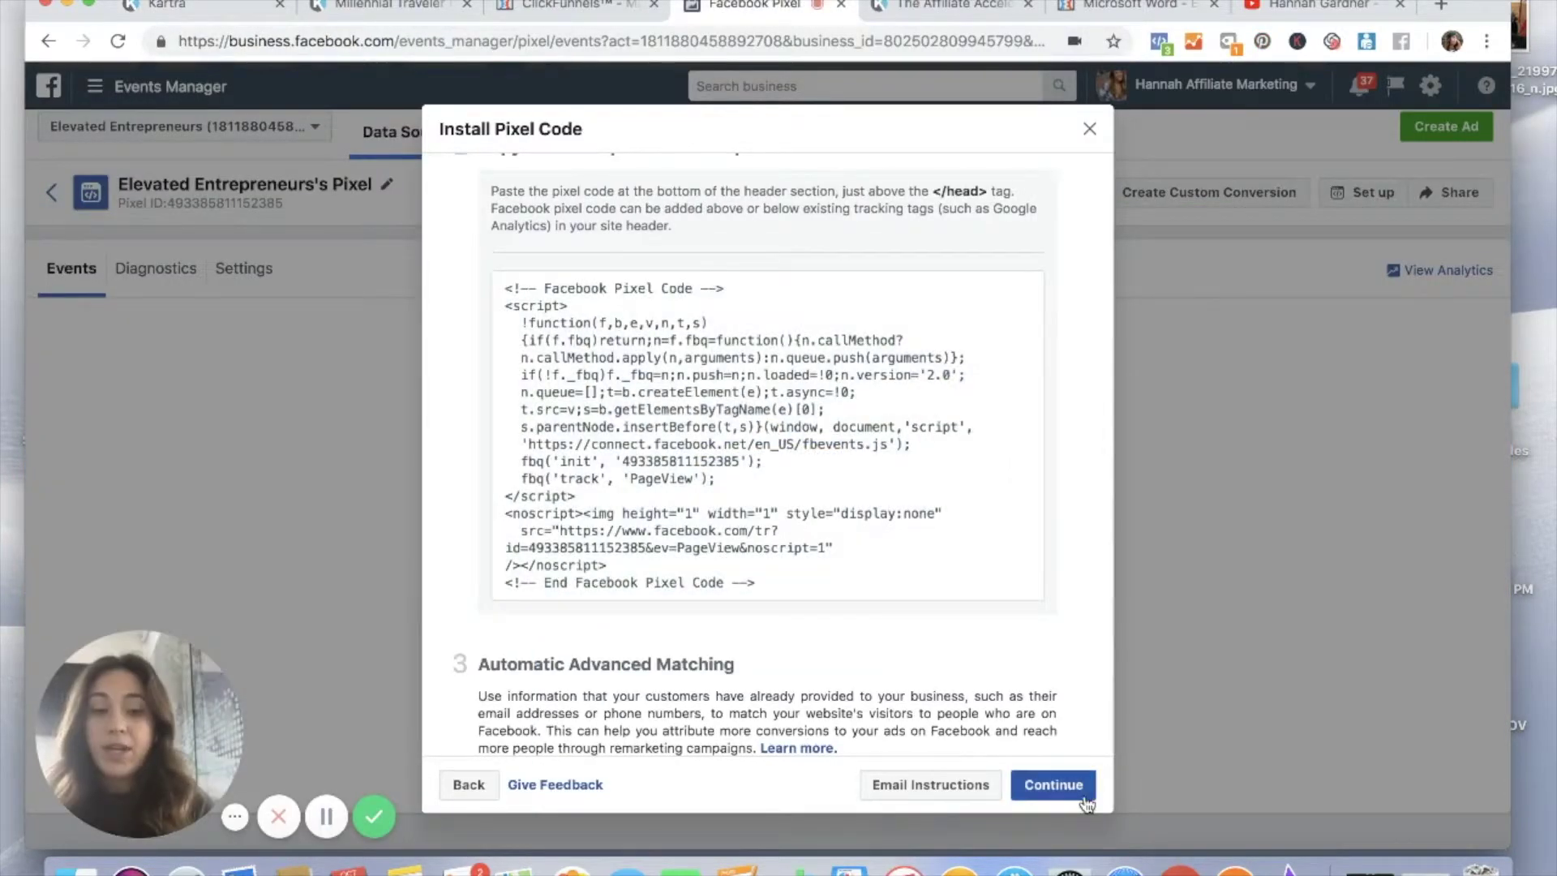
Enable the View Content event and copy its page-load event code.
{"action": "left_click", "coordinate": [1053, 785]}
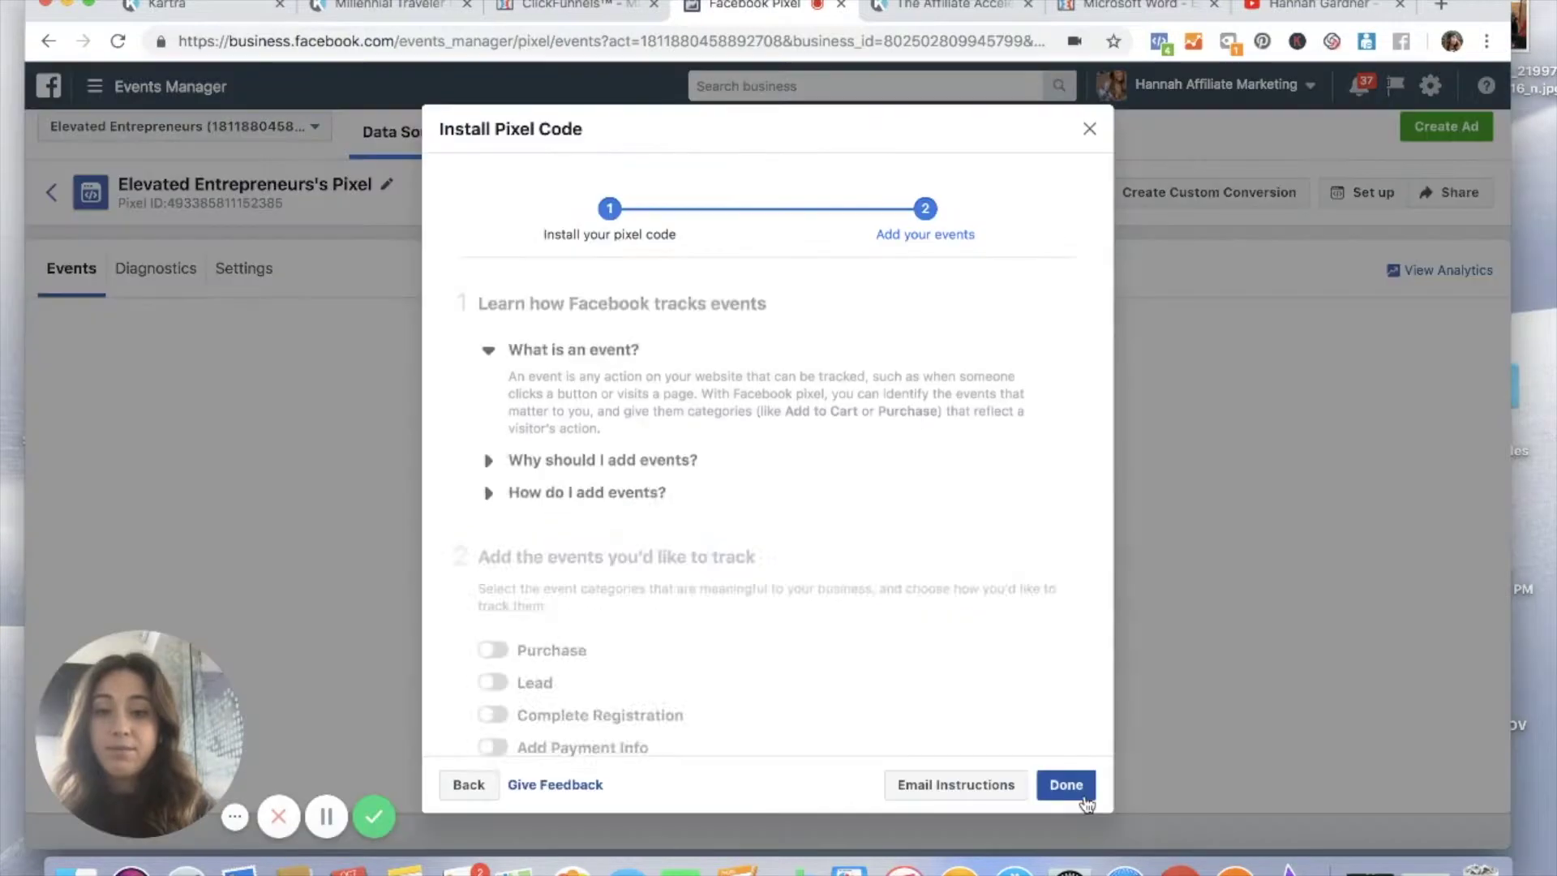
{"action": "scroll", "coordinate": [828, 572], "scroll_direction": "down", "scroll_amount": 5}
{"action": "scroll", "coordinate": [827, 572], "scroll_direction": "down", "scroll_amount": 2}
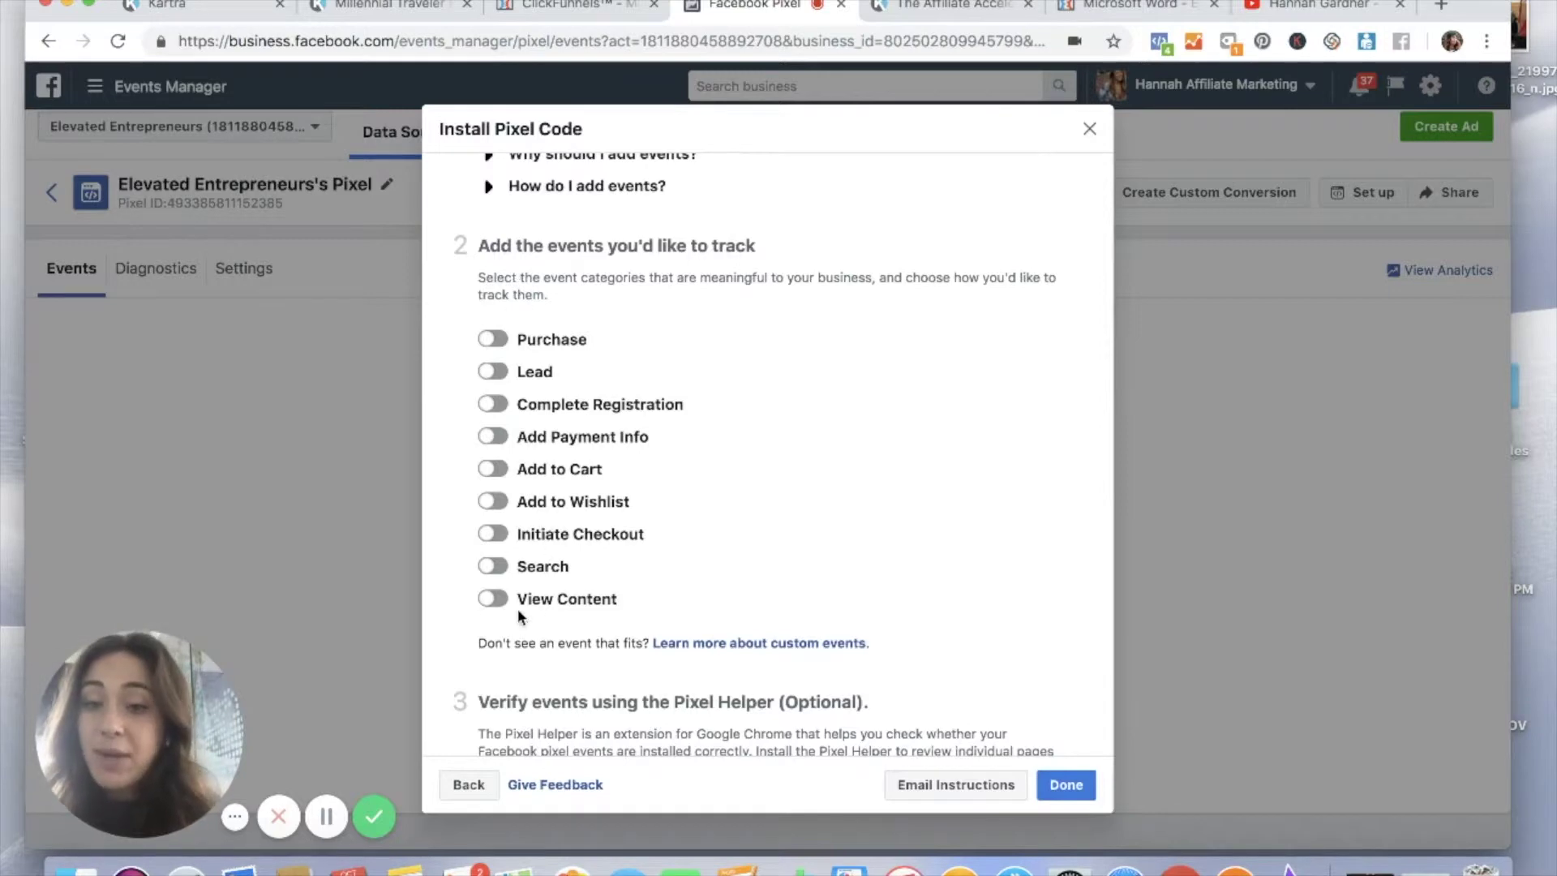
{"action": "left_click", "coordinate": [493, 599]}
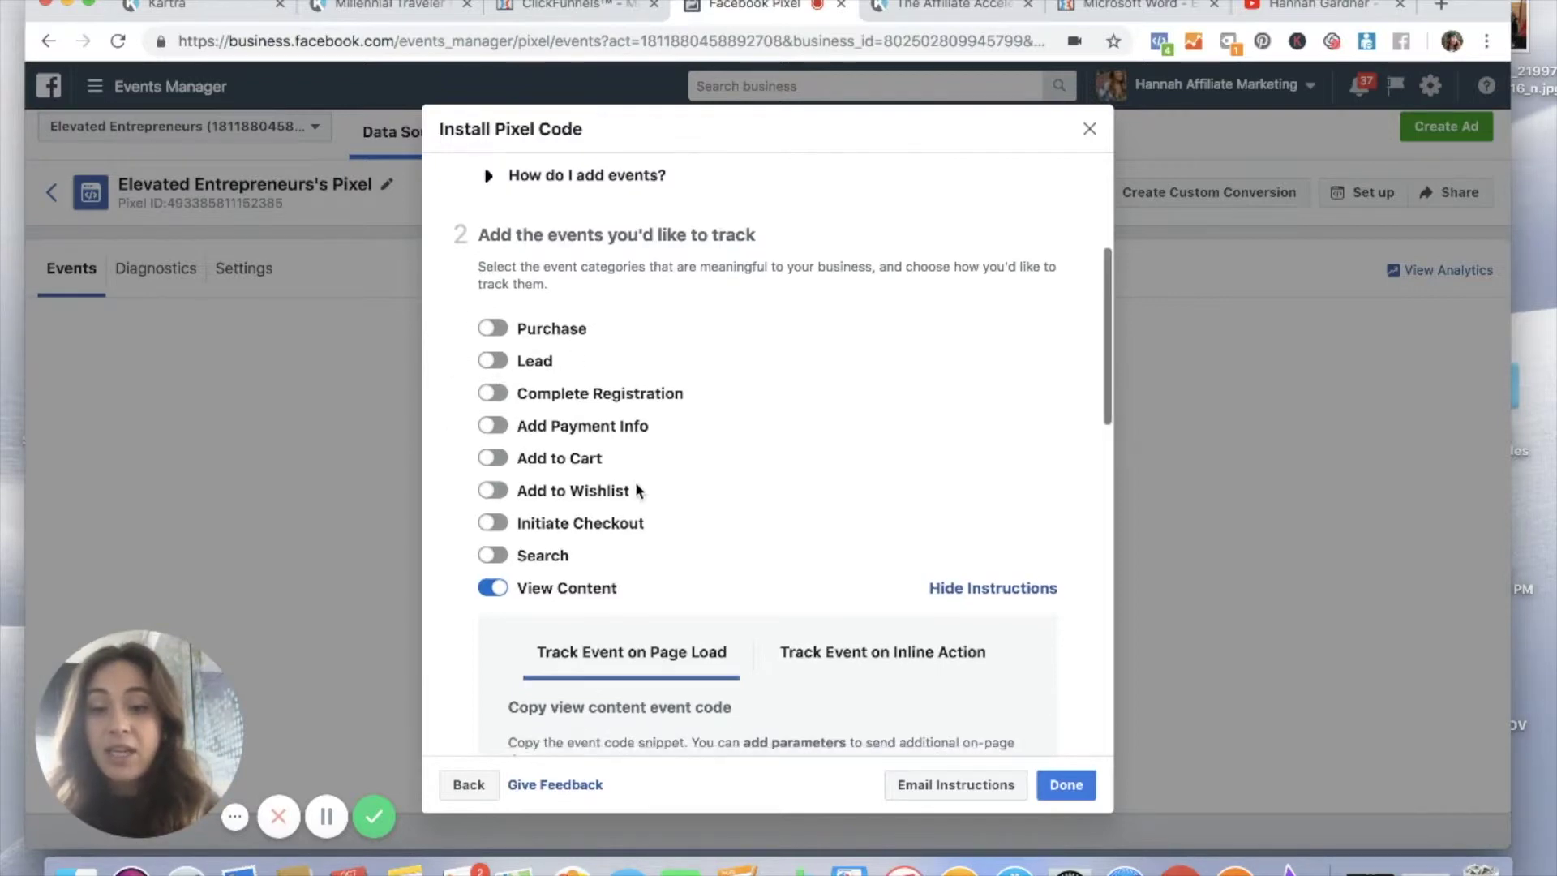
{"action": "scroll", "coordinate": [635, 482], "scroll_direction": "down", "scroll_amount": 3}
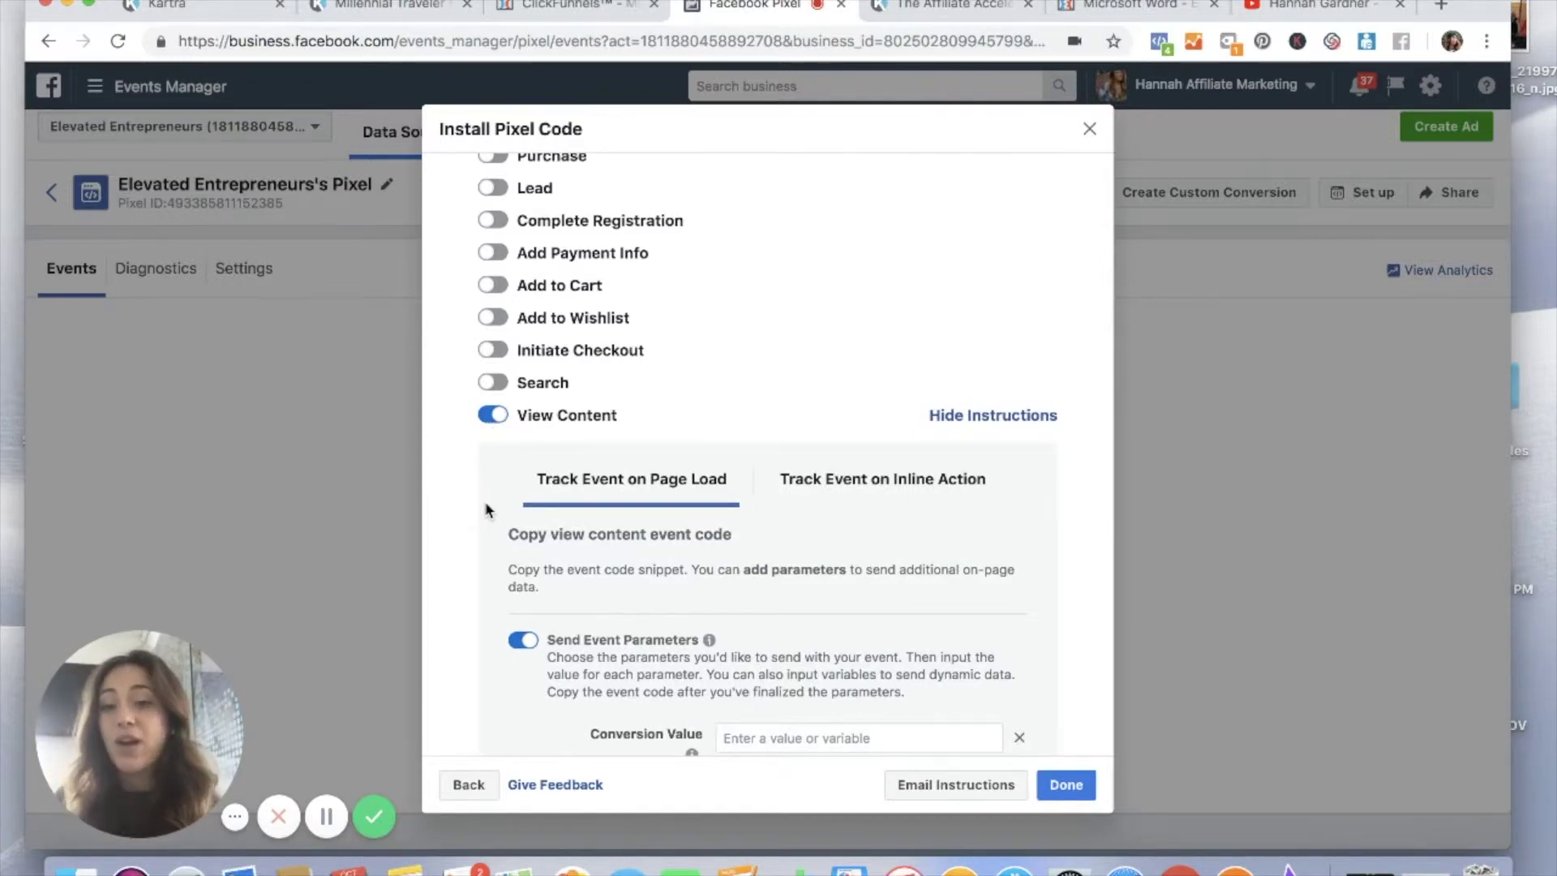
{"action": "scroll", "coordinate": [487, 509], "scroll_direction": "down", "scroll_amount": 5}
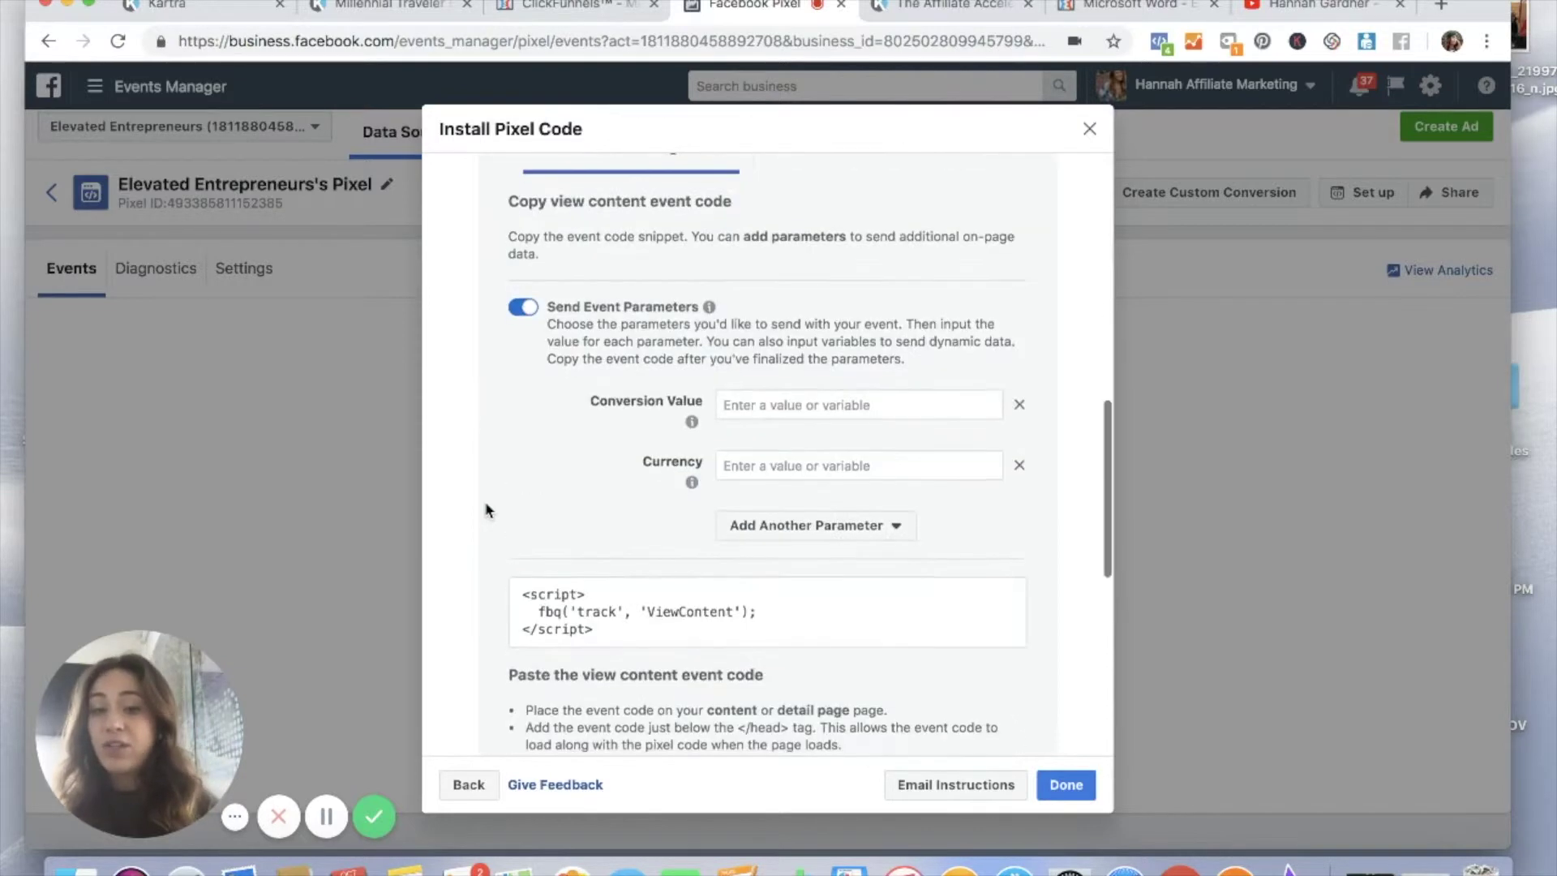
{"action": "scroll", "coordinate": [487, 509], "scroll_direction": "down", "scroll_amount": 3}
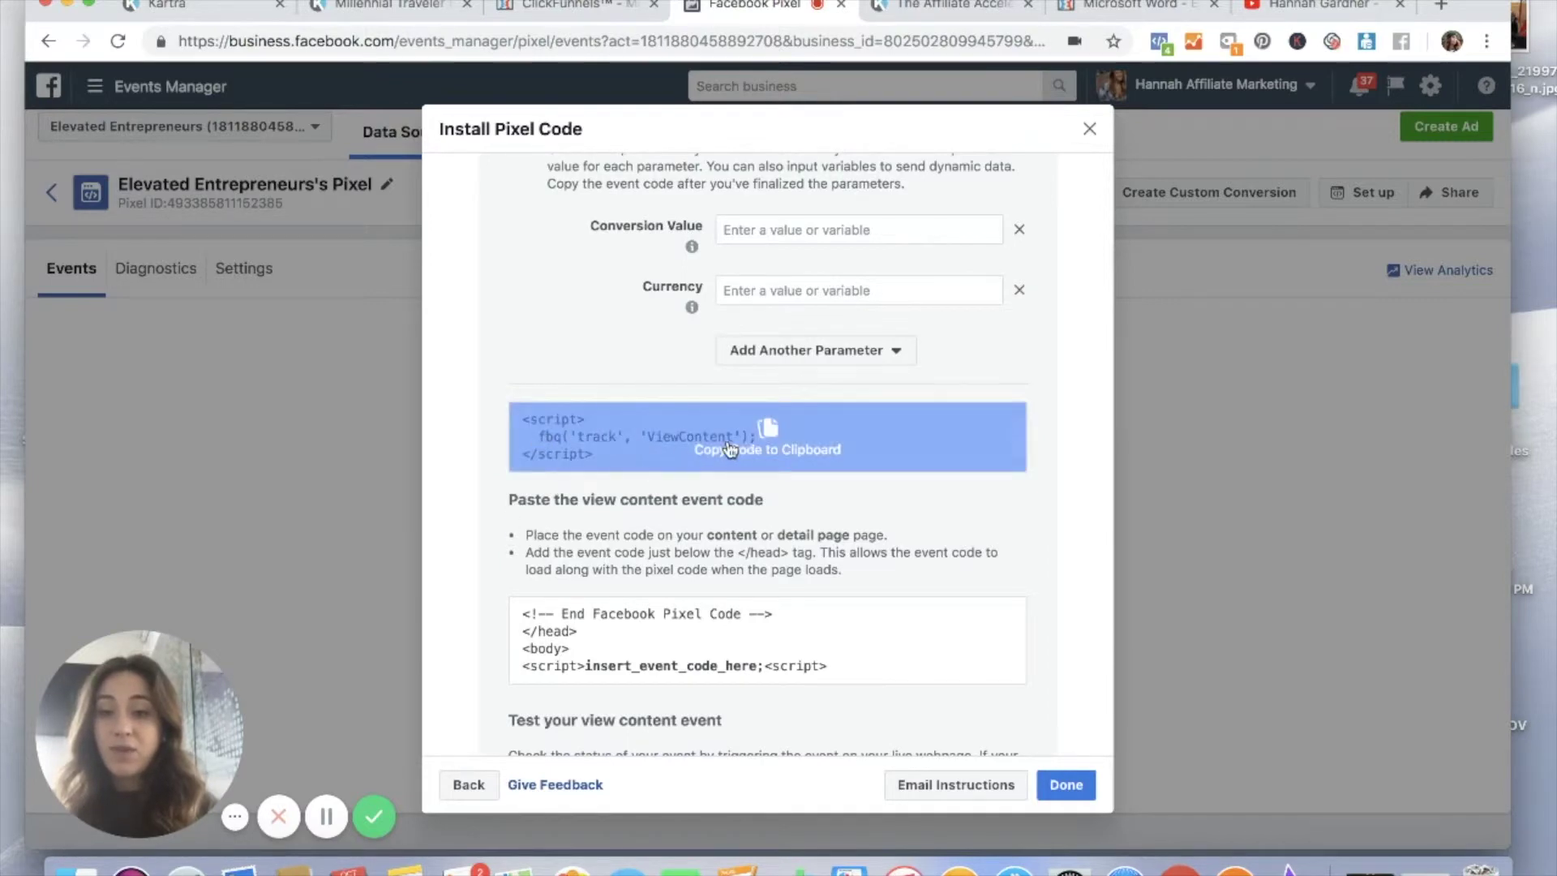
{"action": "left_click", "coordinate": [729, 449]}
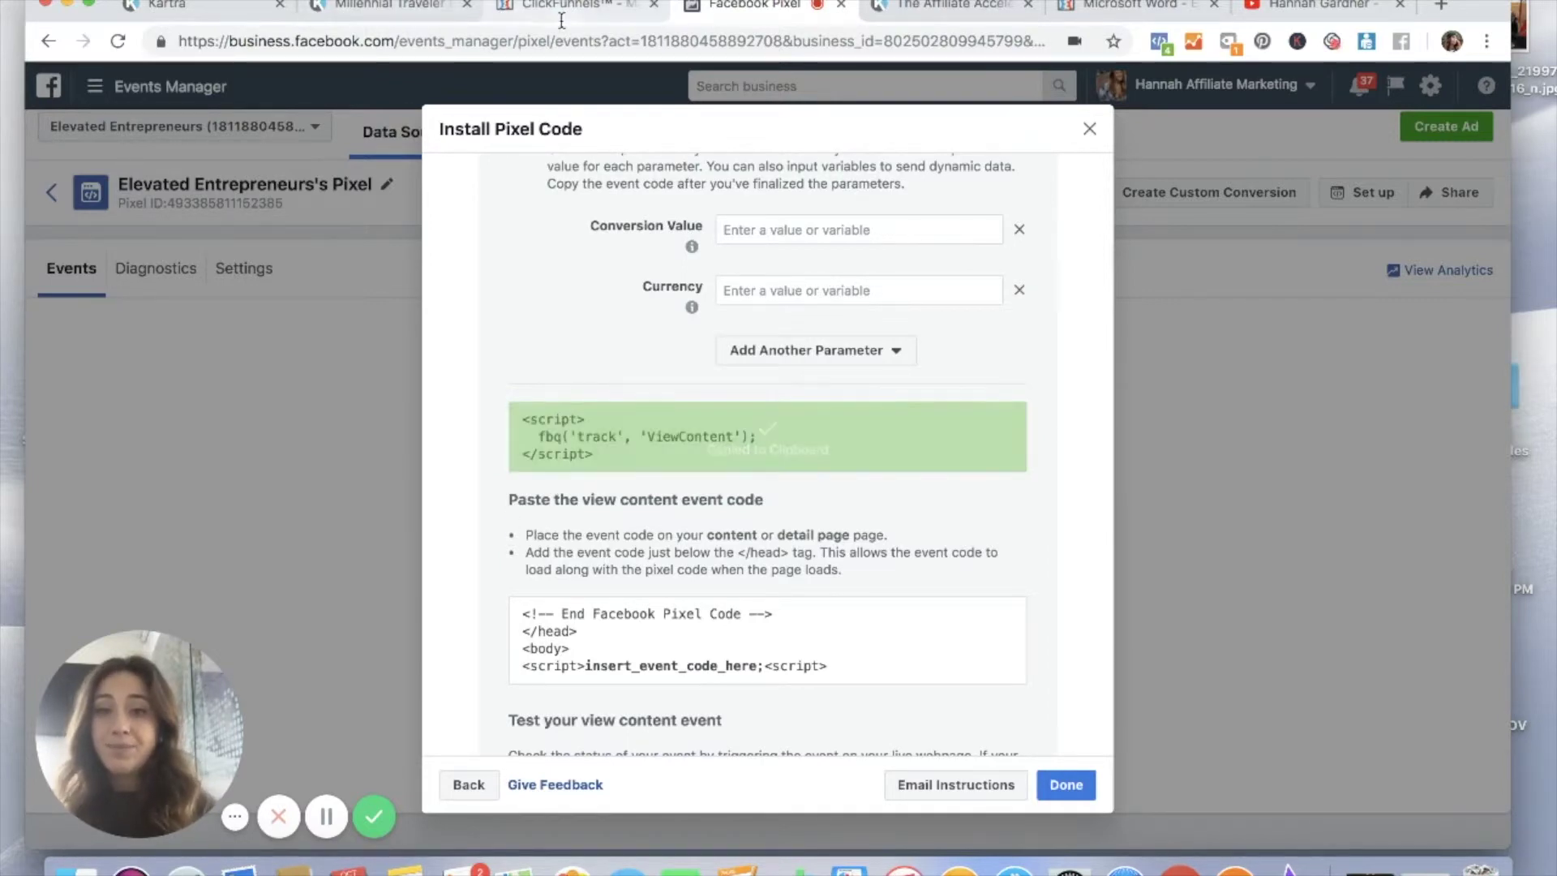
{"action": "left_click", "coordinate": [191, 13]}
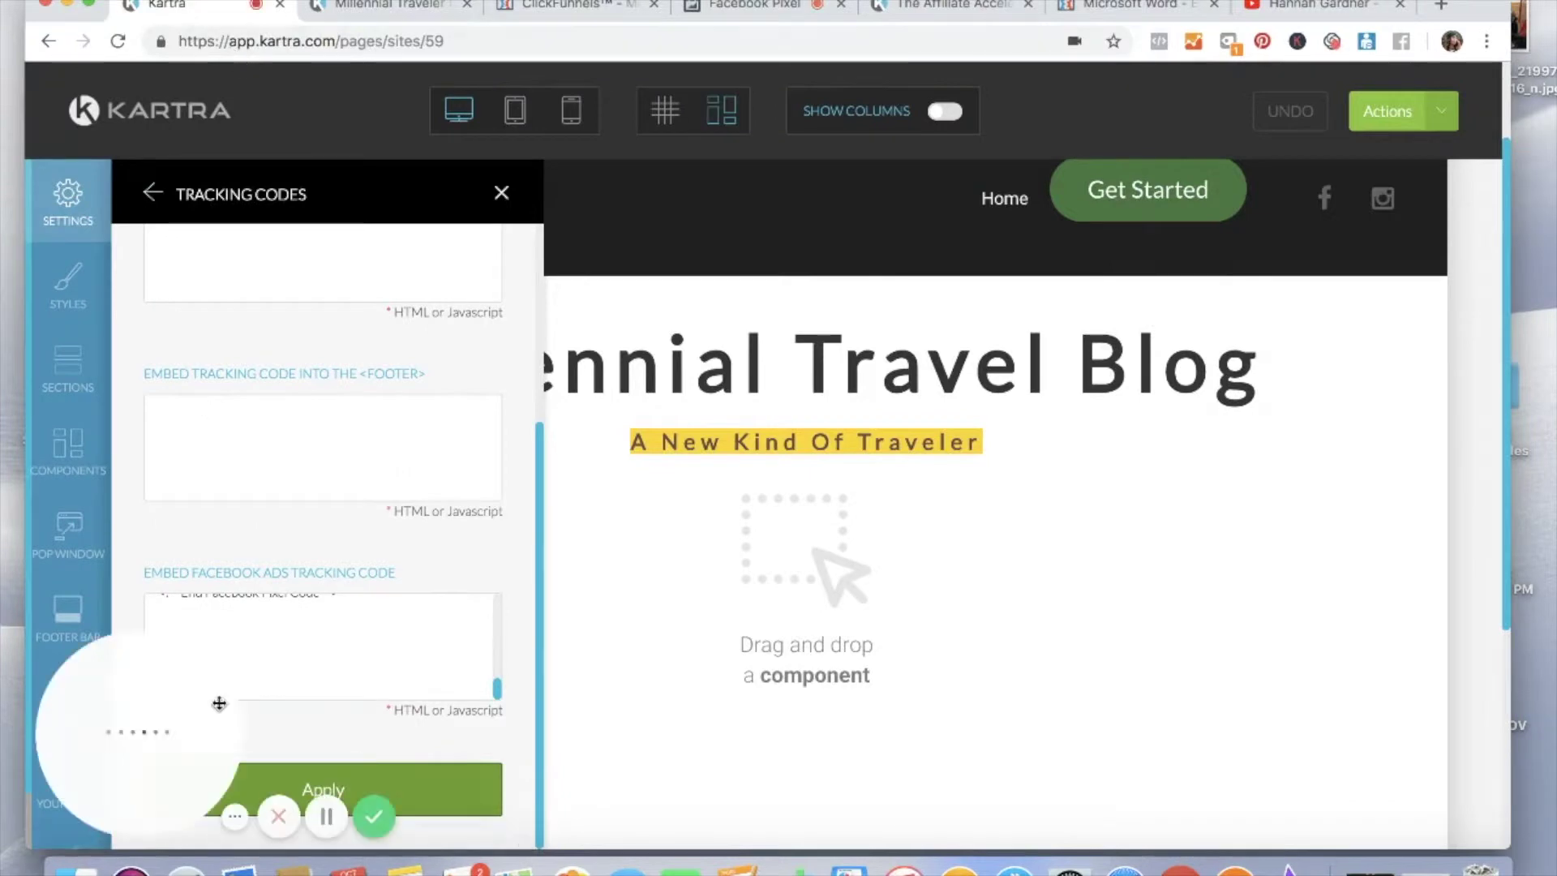
Paste the ViewContent event code below the existing pixel code in the tracking box.
{"action": "left_click", "coordinate": [334, 669]}
{"action": "key", "text": "super+v"}
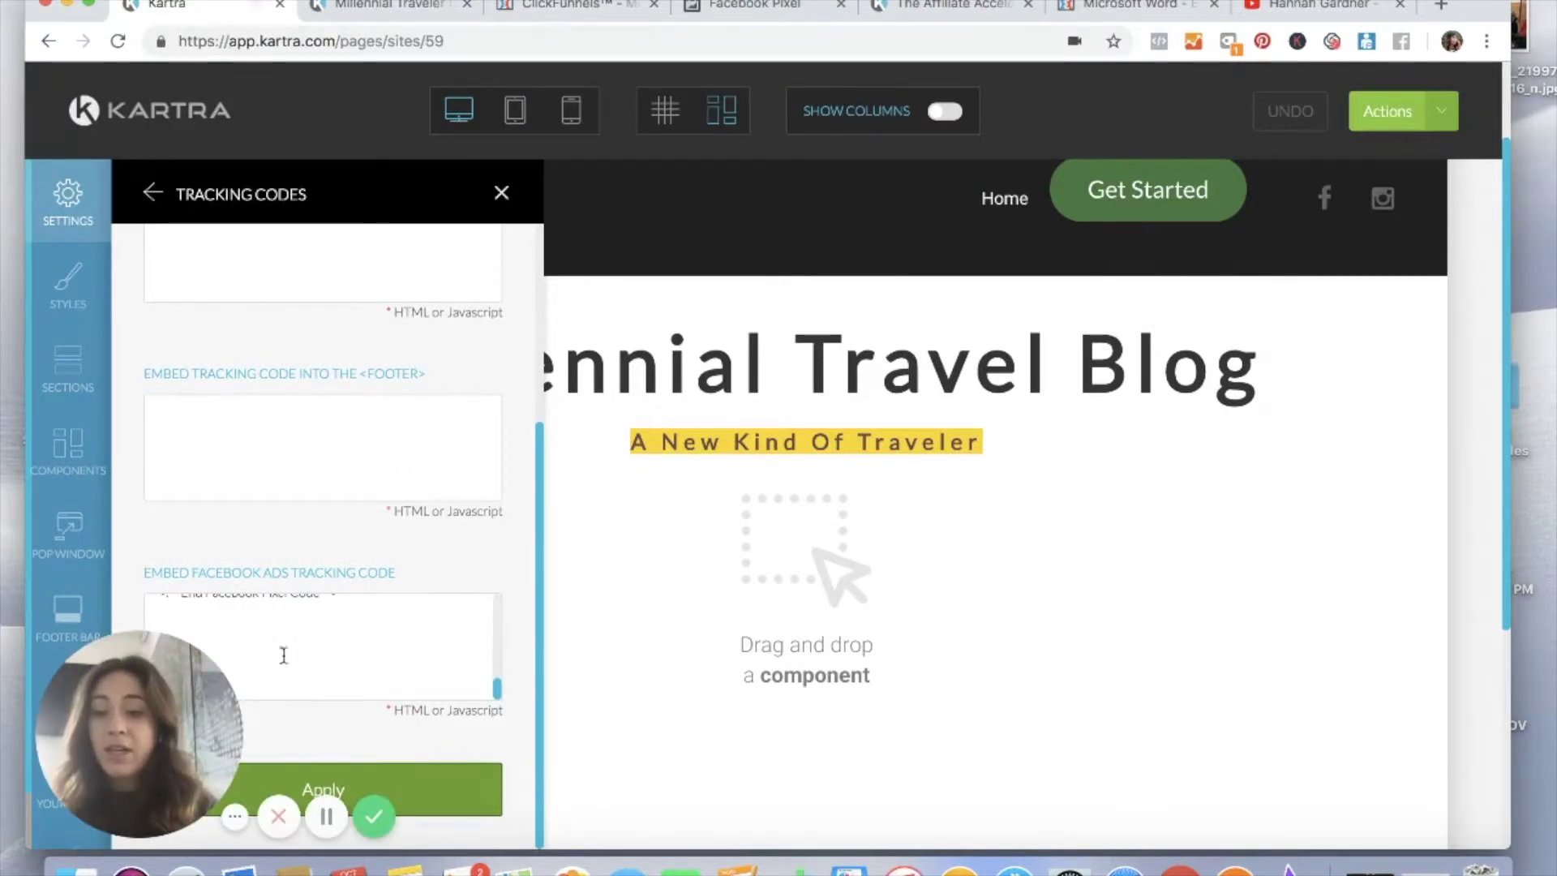
{"action": "left_click_drag", "start_coordinate": [141, 736], "coordinate": [471, 736]}
{"action": "left_click_drag", "start_coordinate": [685, 700], "coordinate": [730, 687]}
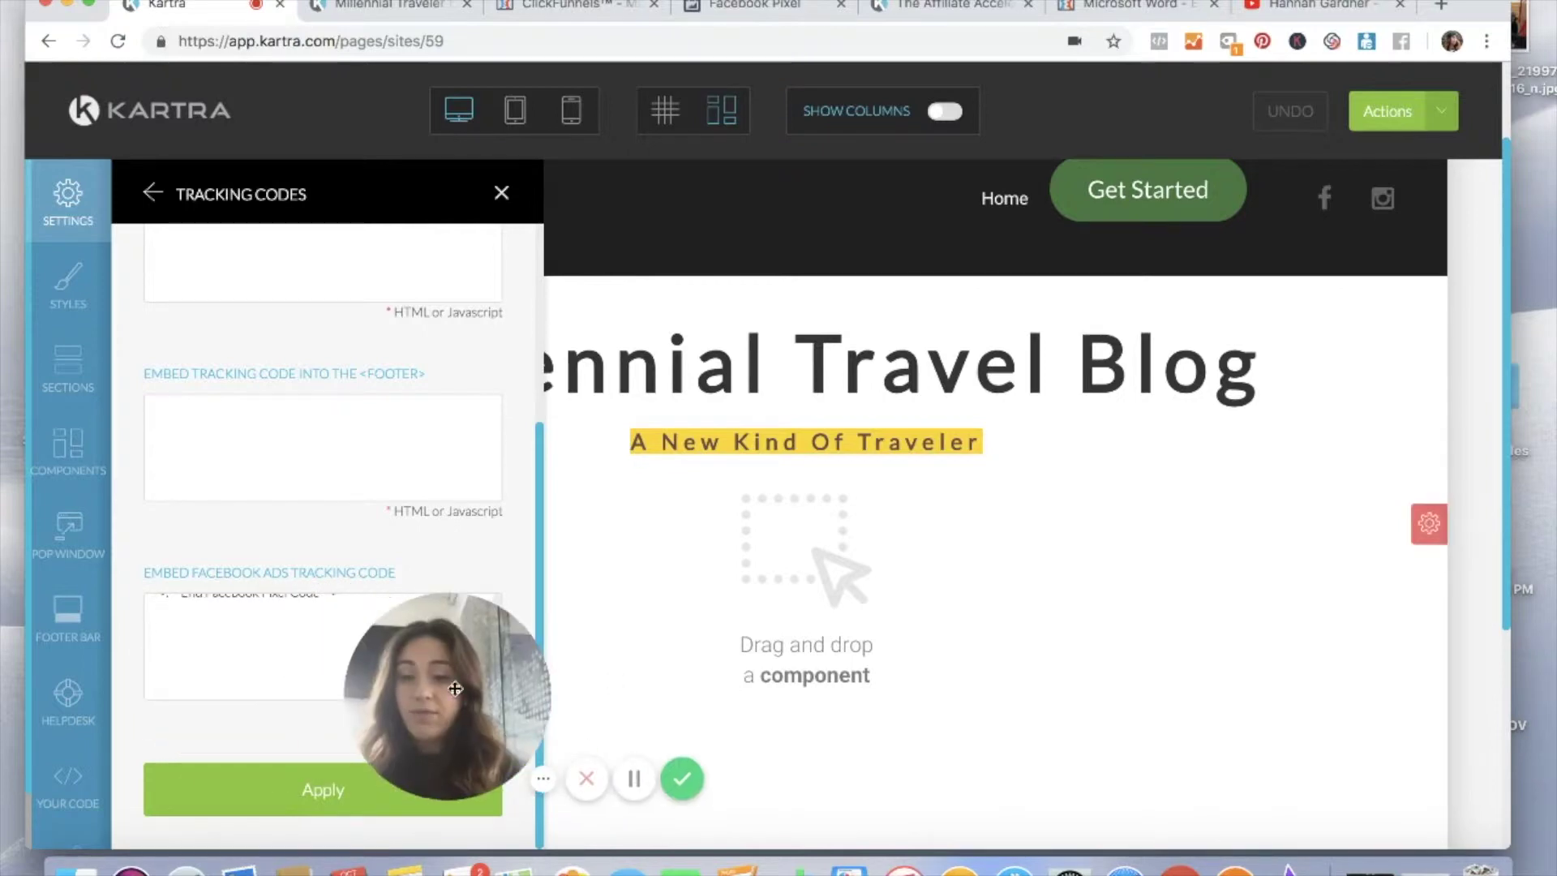
{"action": "left_click_drag", "start_coordinate": [389, 682], "coordinate": [669, 657]}
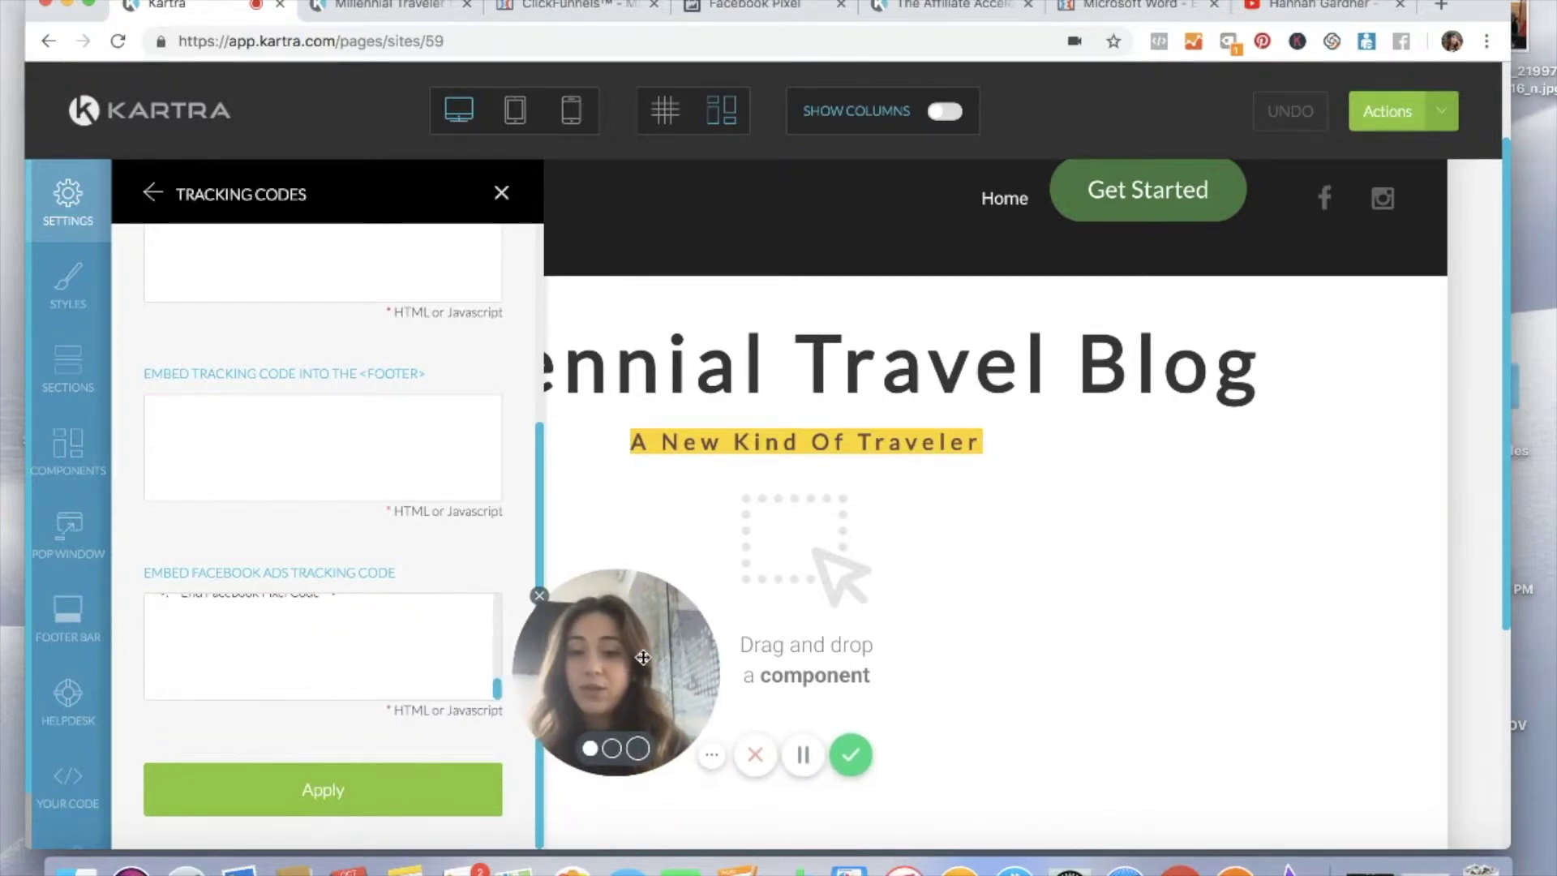
{"action": "left_click", "coordinate": [407, 642]}
{"action": "key", "text": "super+v"}
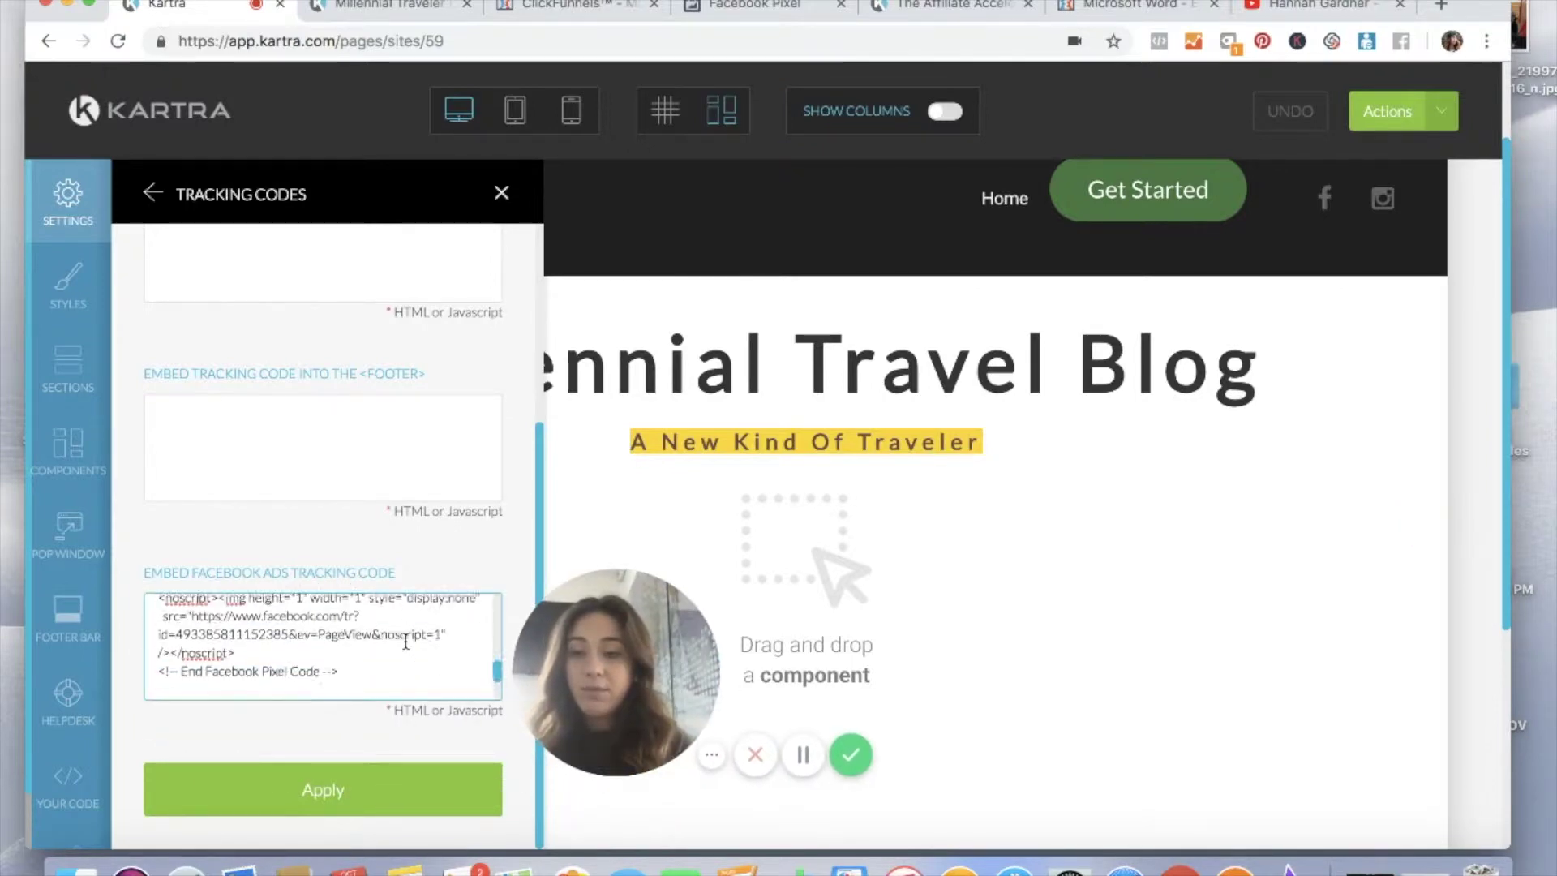
{"action": "key", "text": "Return"}
{"action": "key", "text": "Return"}
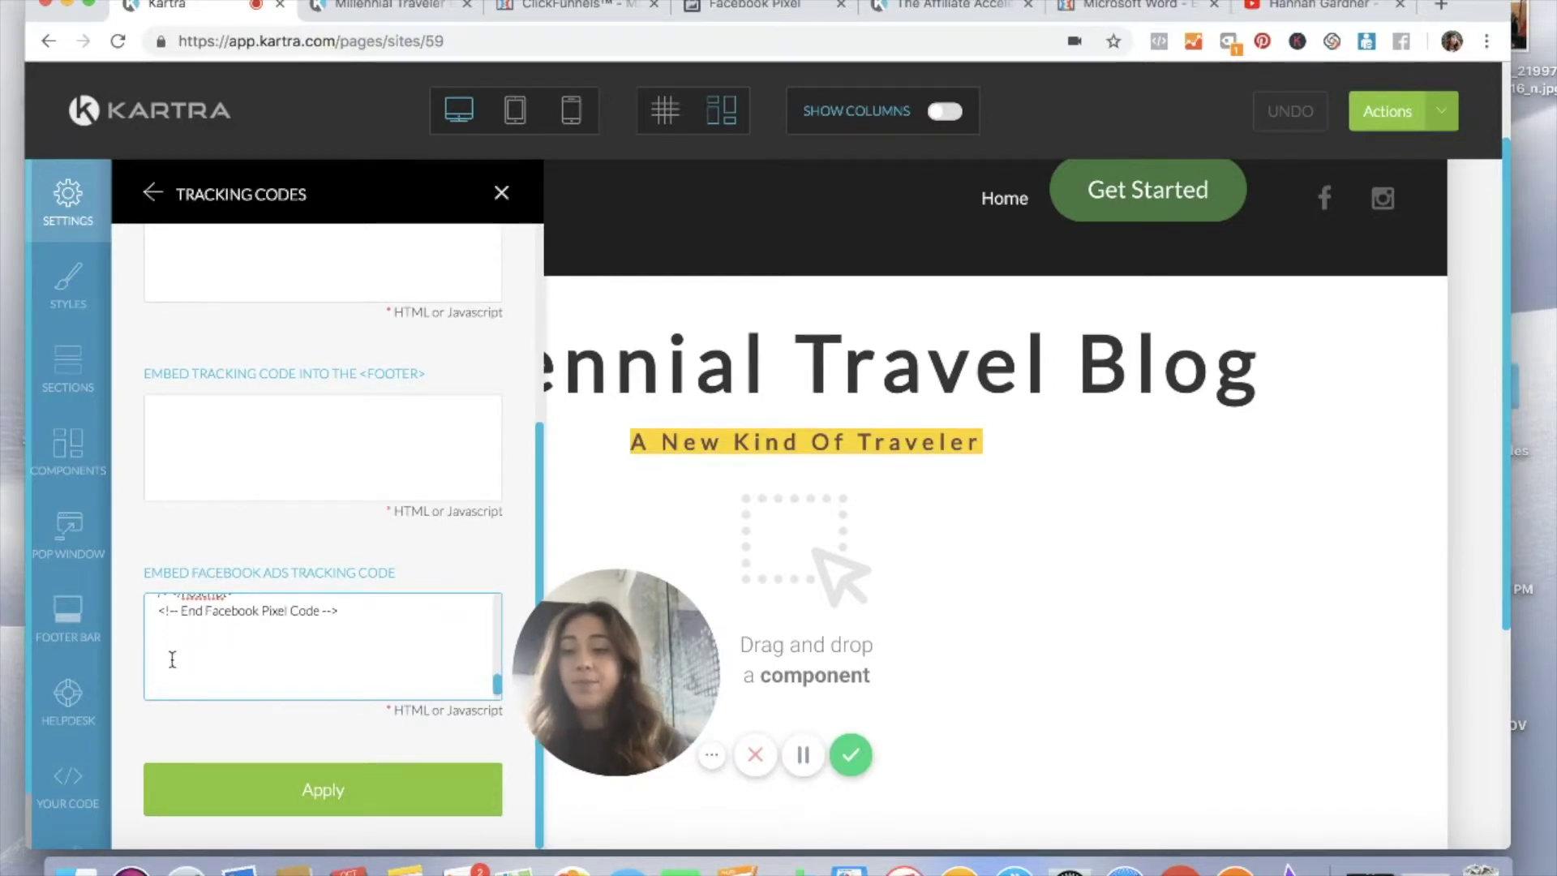
{"action": "key", "text": "super+v"}
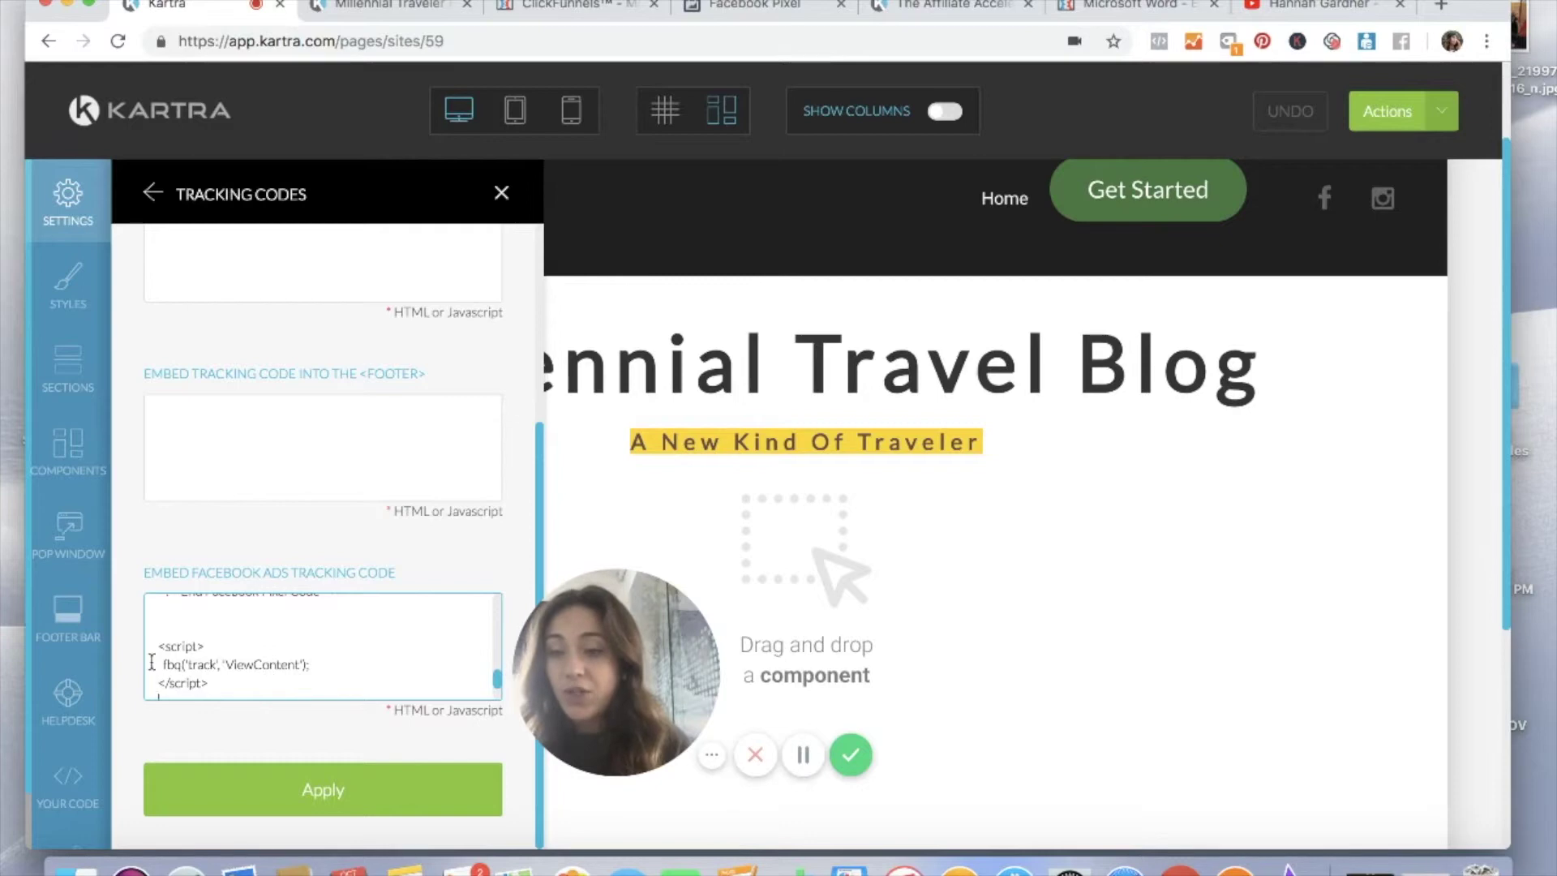
Delete the old ViewContent script block and paste in the full Facebook pixel code.
{"action": "left_click_drag", "start_coordinate": [159, 664], "coordinate": [316, 668]}
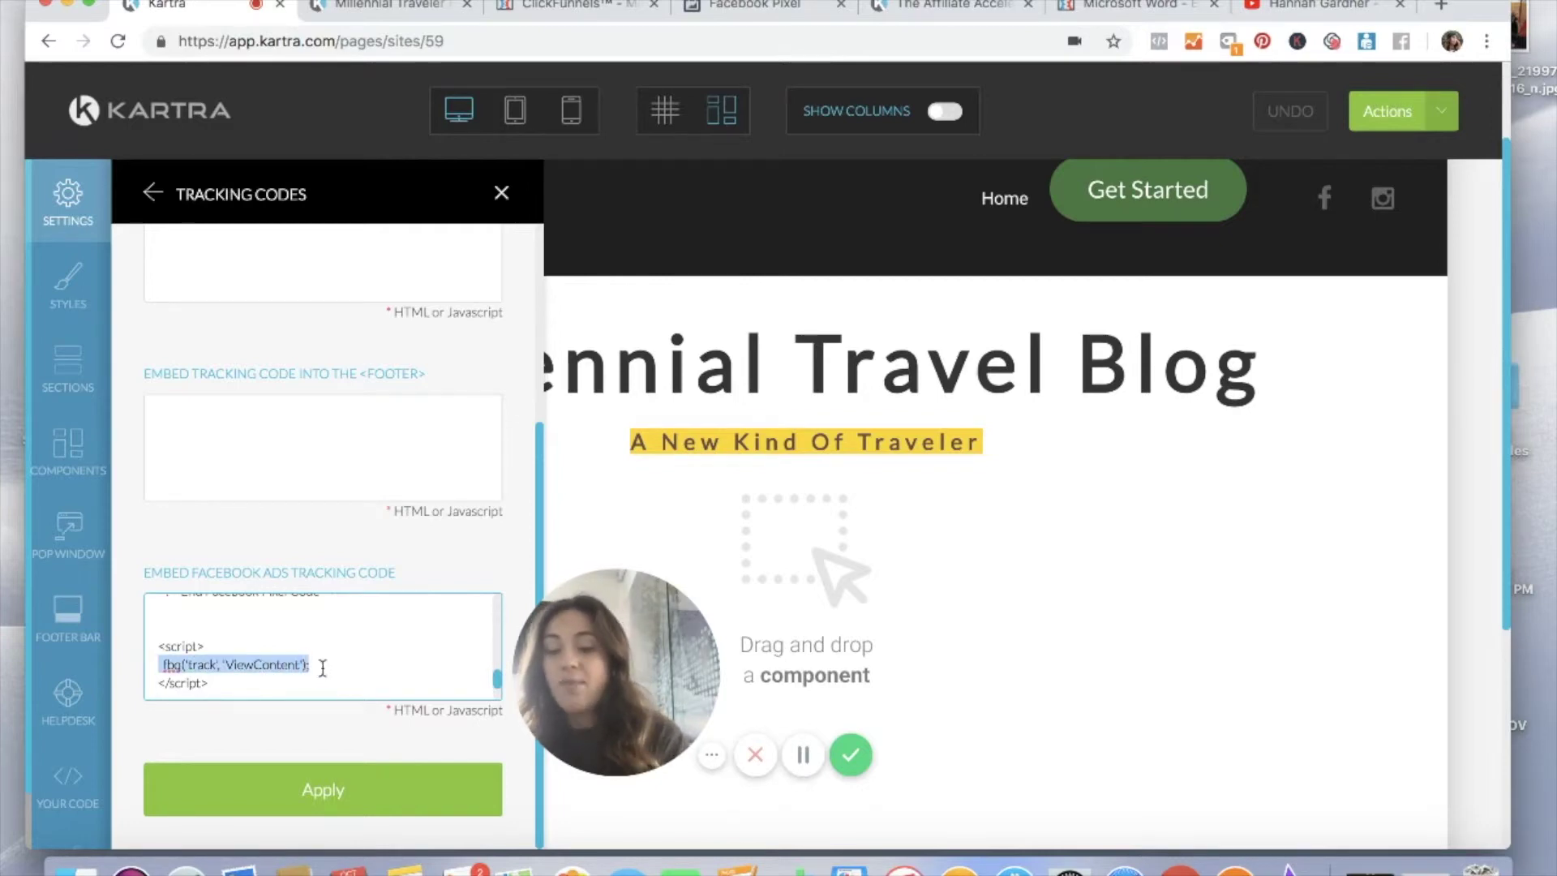
{"action": "key", "text": "BackSpace"}
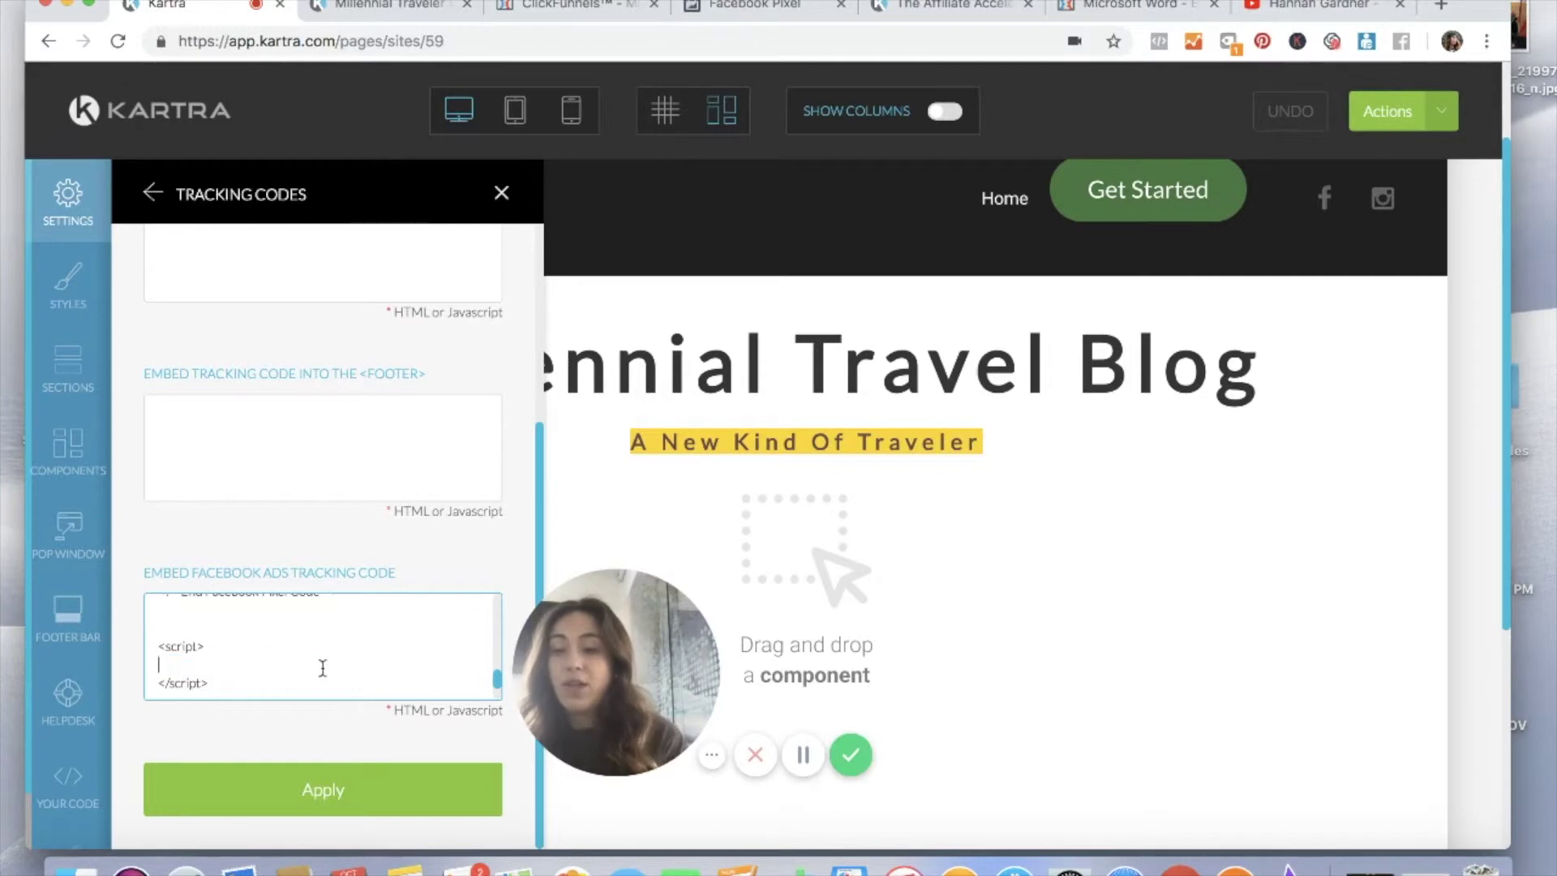
{"action": "left_click_drag", "start_coordinate": [222, 682], "coordinate": [160, 641]}
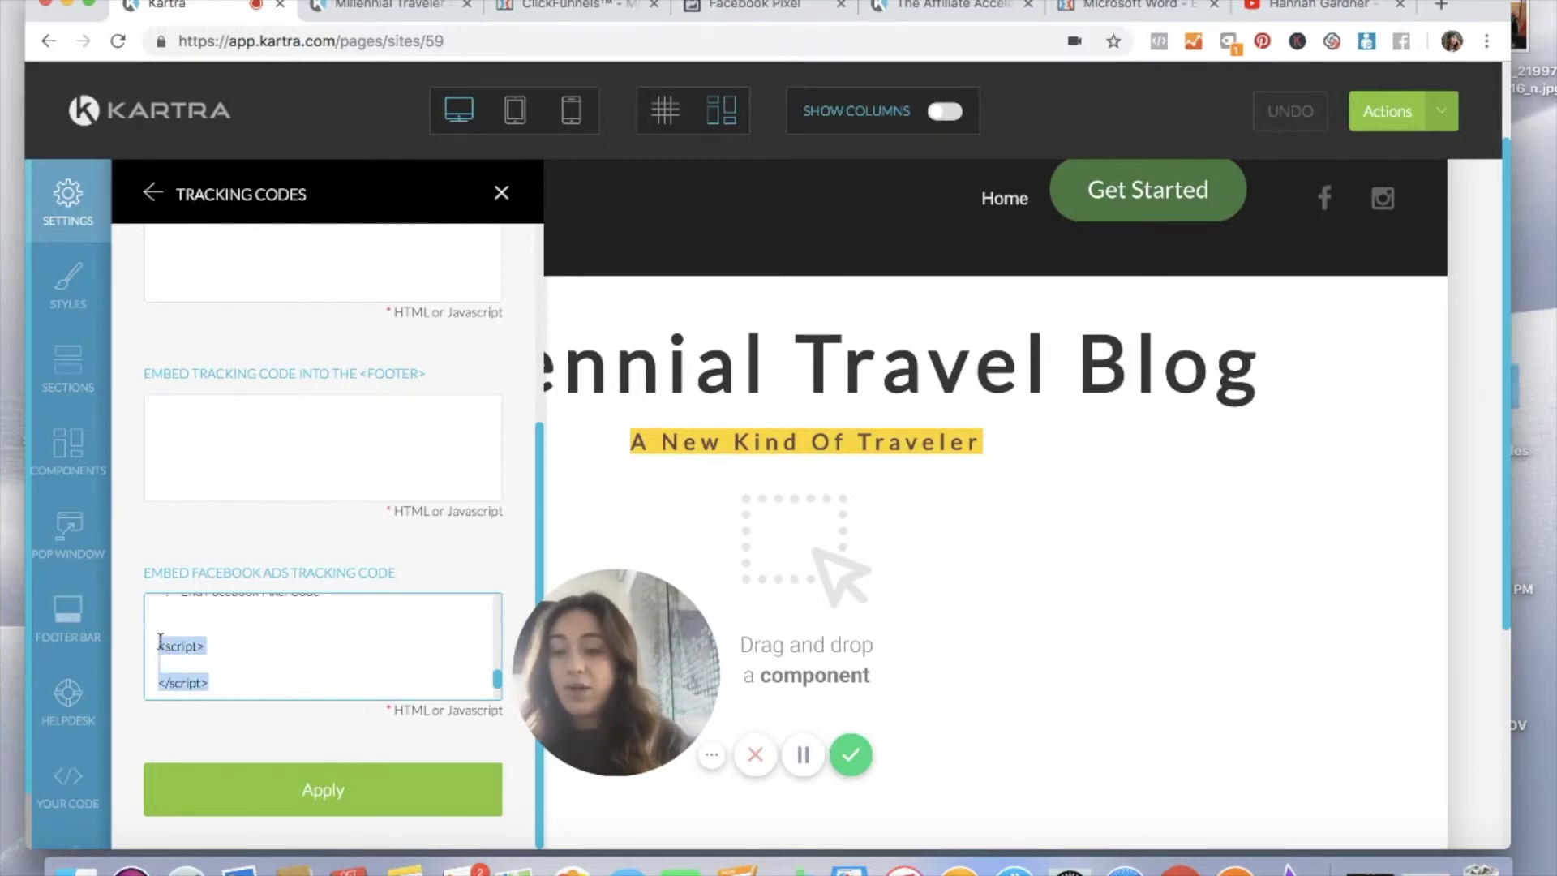
{"action": "key", "text": "BackSpace"}
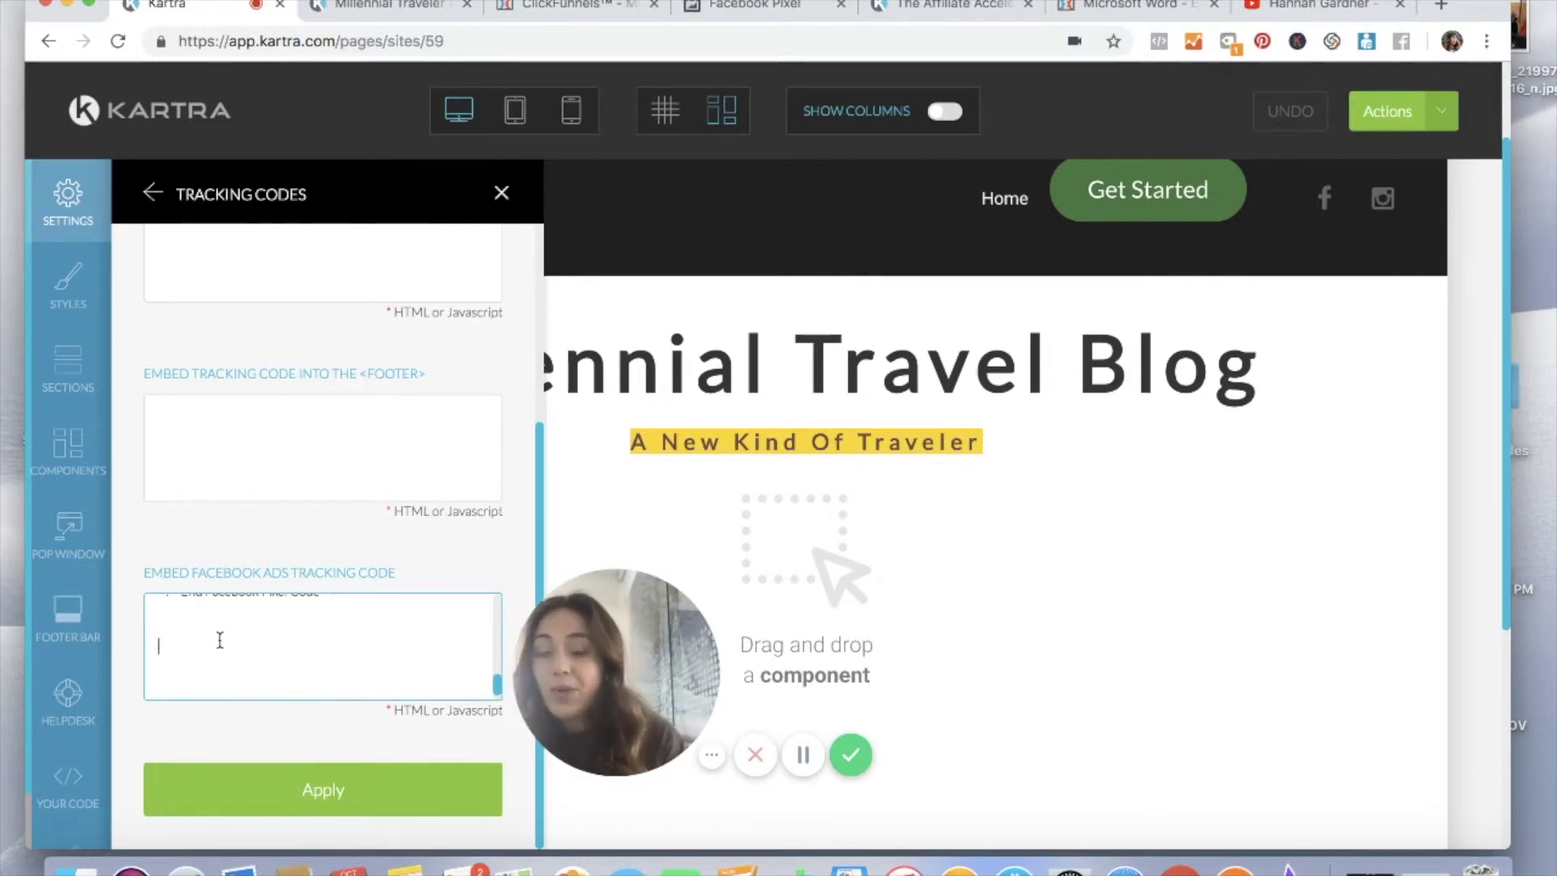
{"action": "key", "text": "super+v"}
{"action": "scroll", "coordinate": [219, 643], "scroll_direction": "up", "scroll_amount": 2}
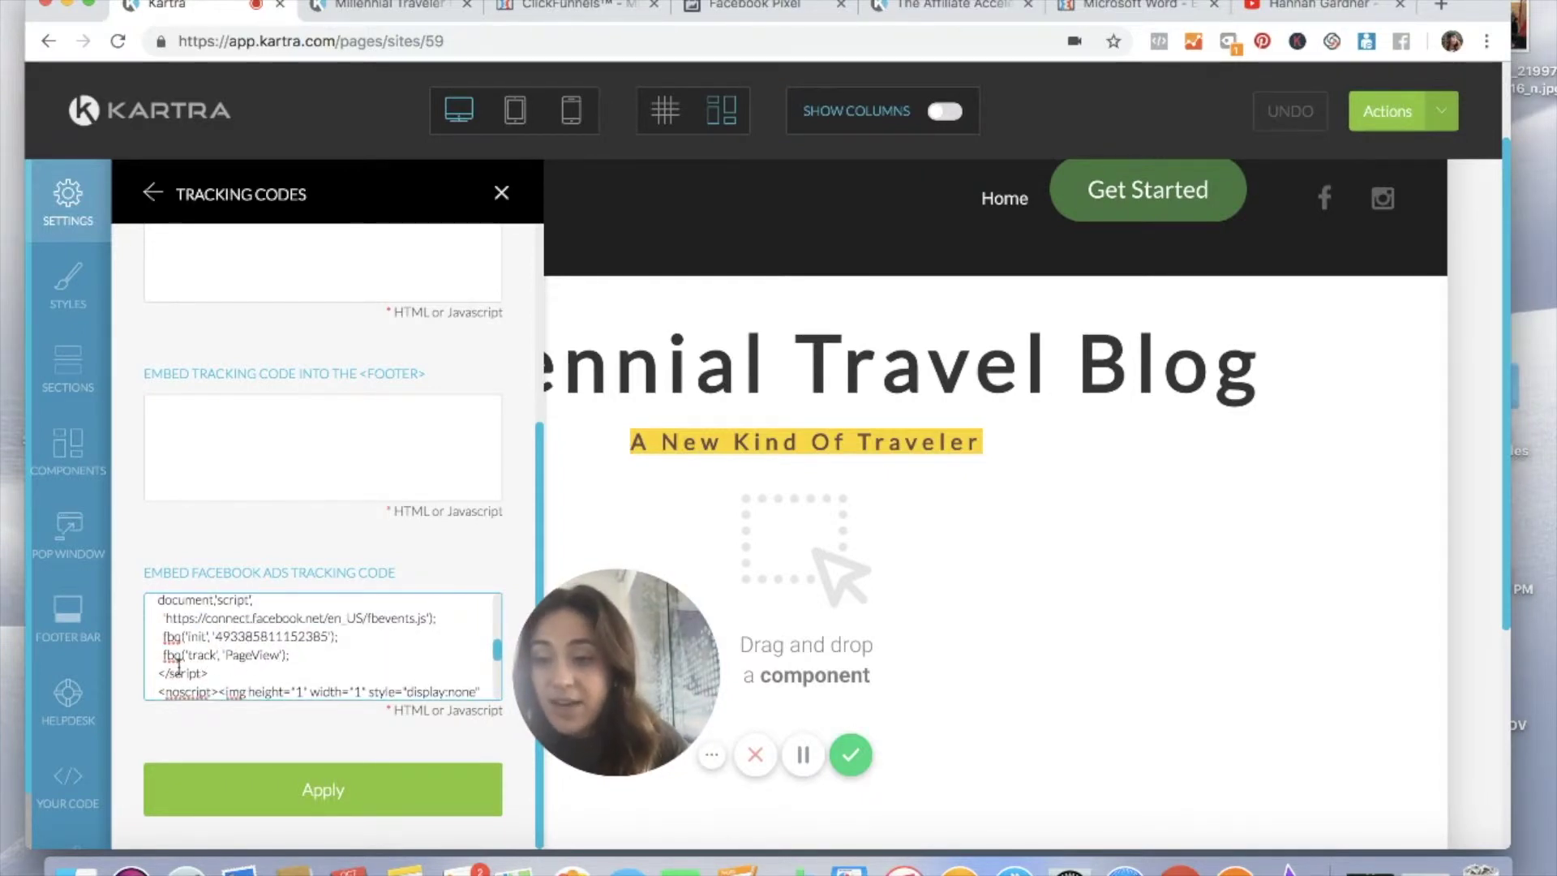
Insert fbq('track', 'ViewContent'); after the PageView line and apply the tracking code.
{"action": "left_click", "coordinate": [291, 658]}
{"action": "key", "text": "Return"}
{"action": "type", "text": "fbq('track', 'ViewContent');"}
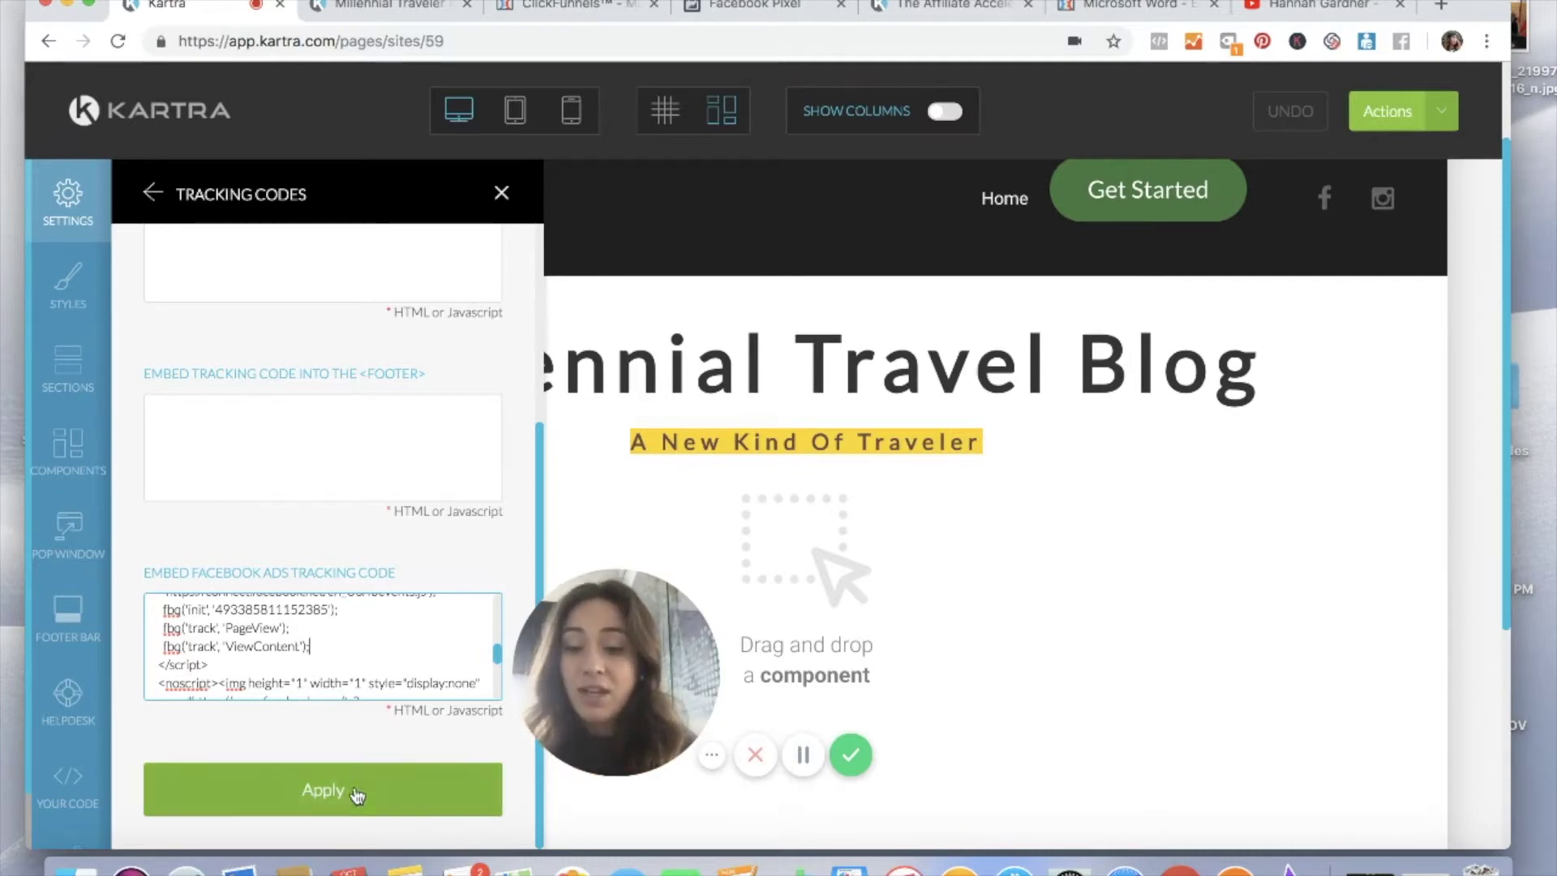
{"action": "left_click", "coordinate": [322, 789]}
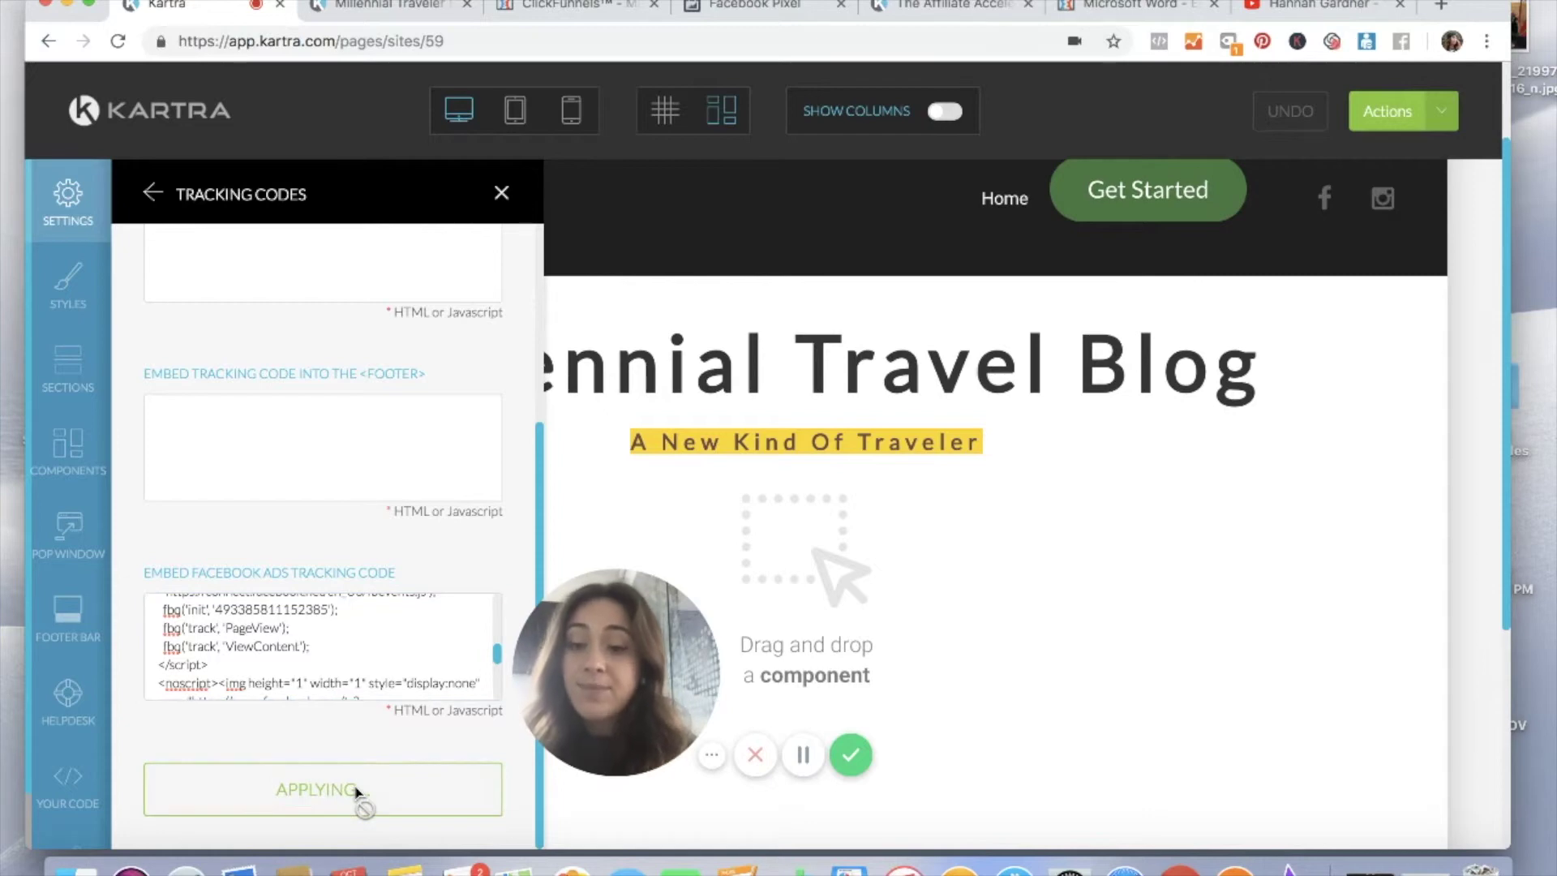
Close the tracking codes panel and save the page's progress.
{"action": "left_click", "coordinate": [501, 192]}
{"action": "left_click", "coordinate": [1398, 110]}
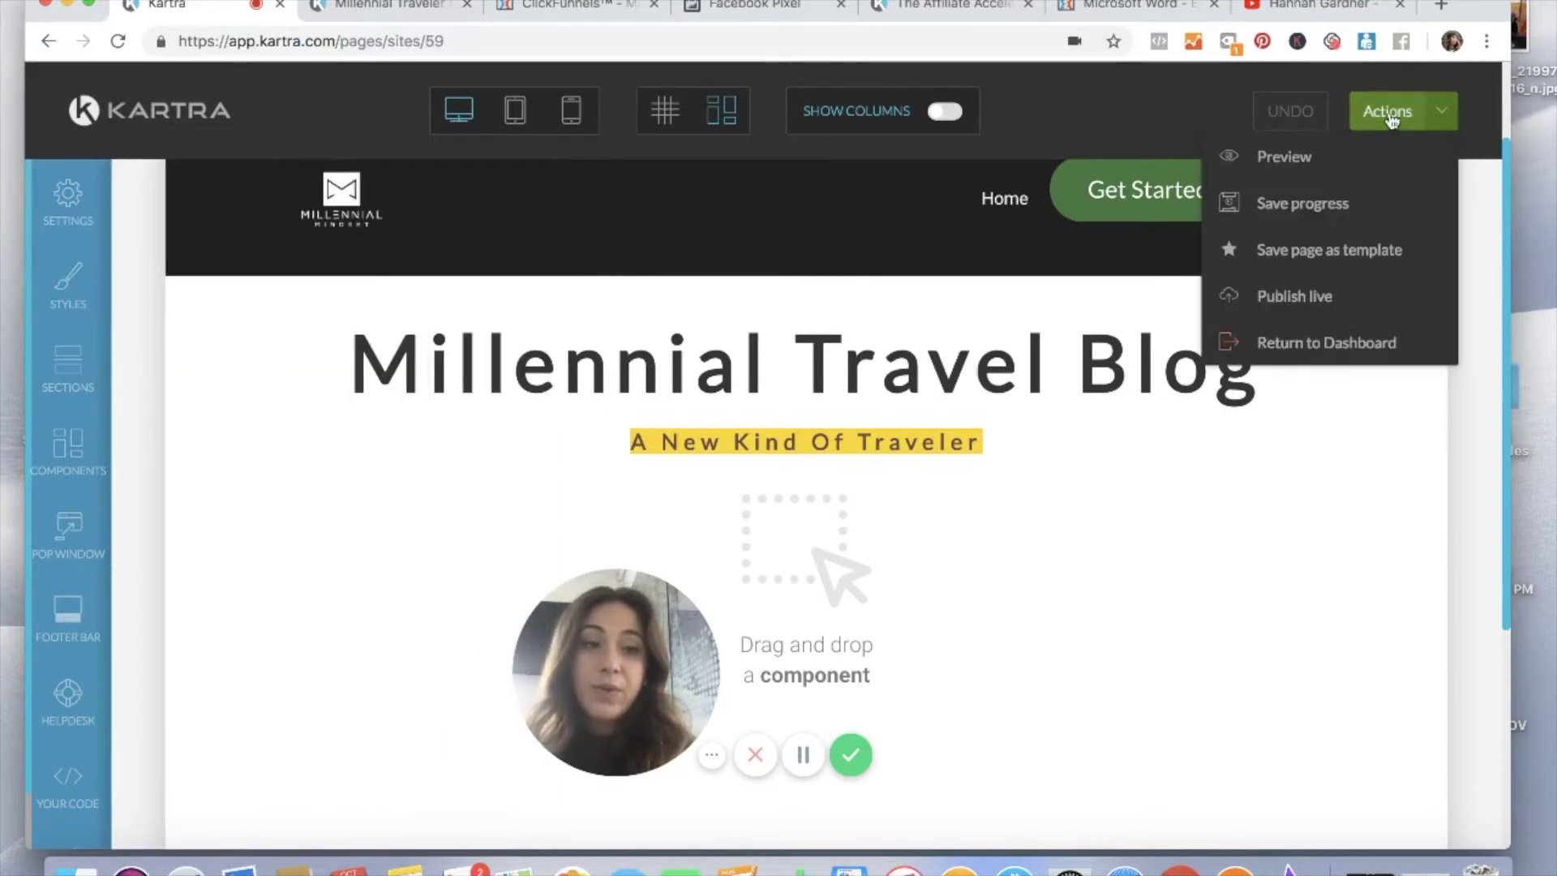
{"action": "left_click", "coordinate": [1320, 207]}
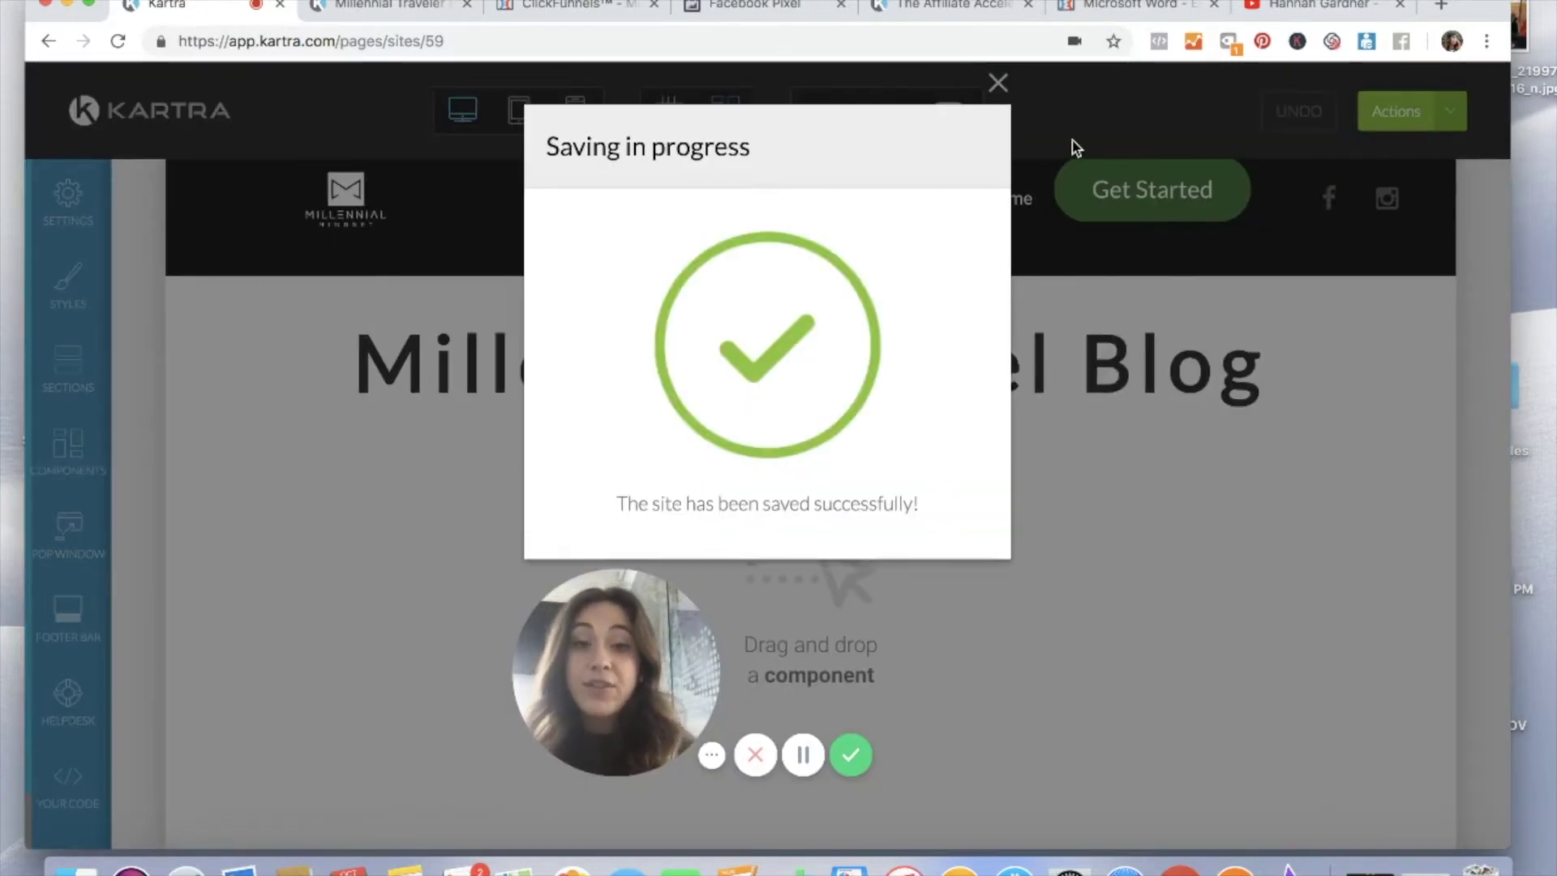
{"action": "left_click", "coordinate": [998, 82]}
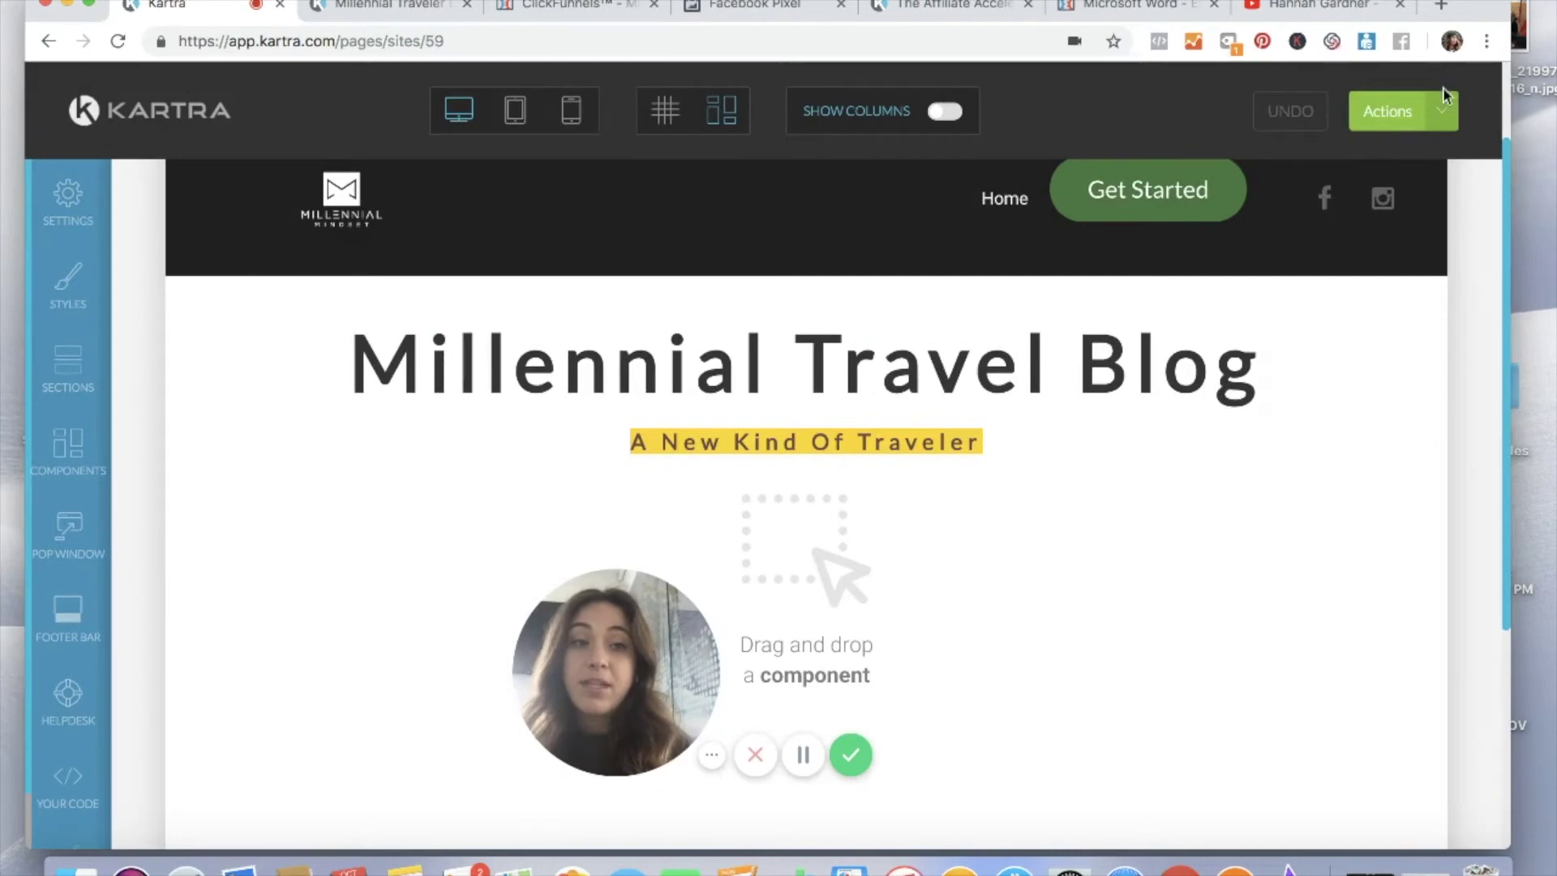
Publish the page live, copy its link, and go to the live Millennial Traveler page.
{"action": "left_click", "coordinate": [1446, 112]}
{"action": "left_click", "coordinate": [1294, 296]}
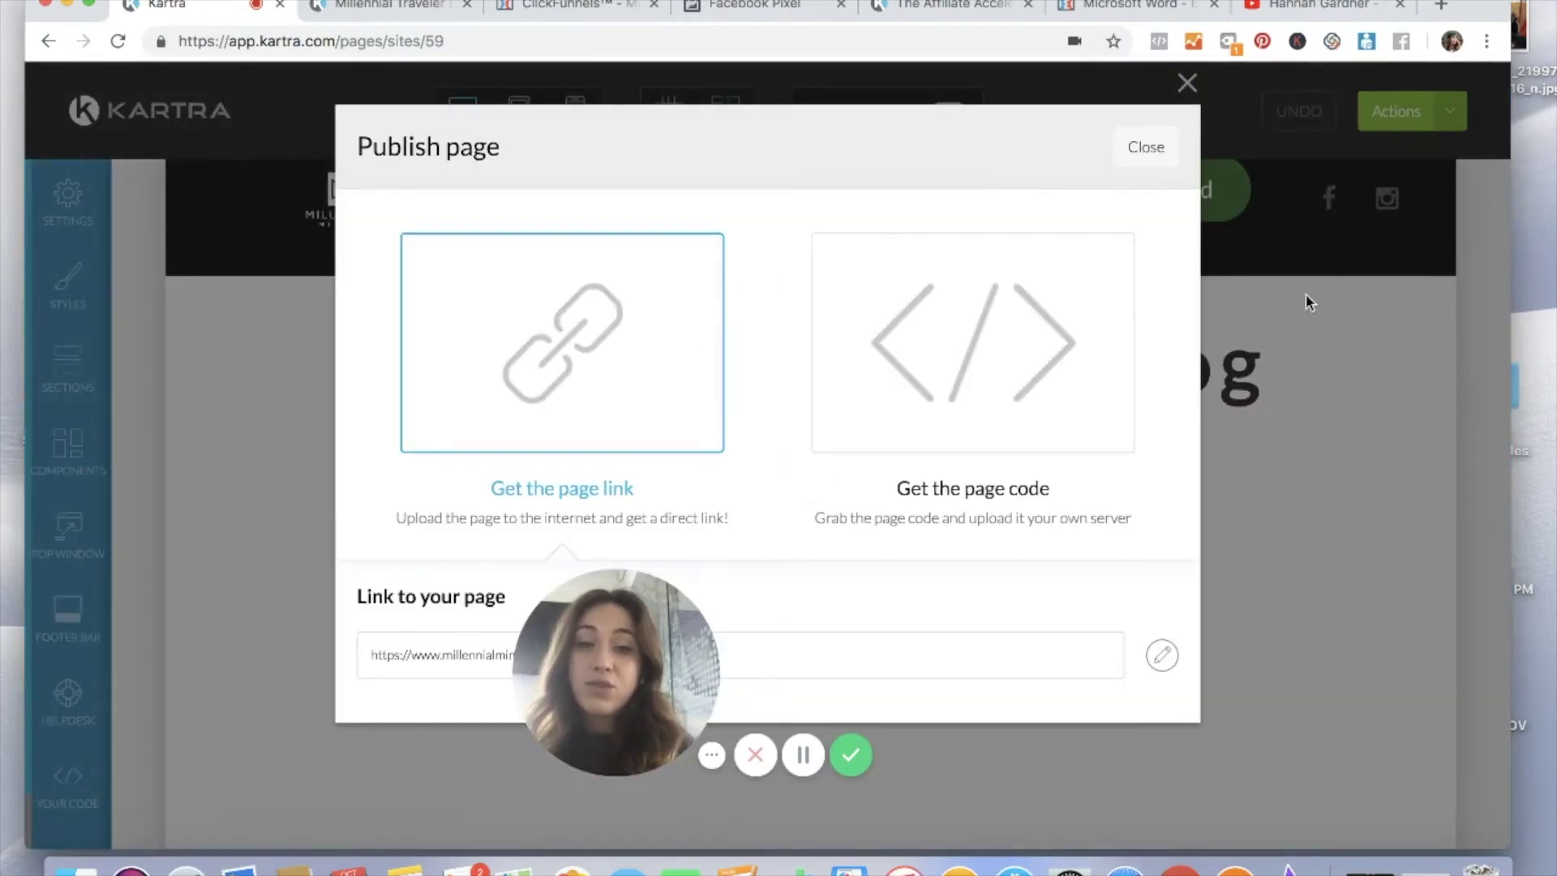
{"action": "left_click_drag", "start_coordinate": [632, 663], "coordinate": [234, 686]}
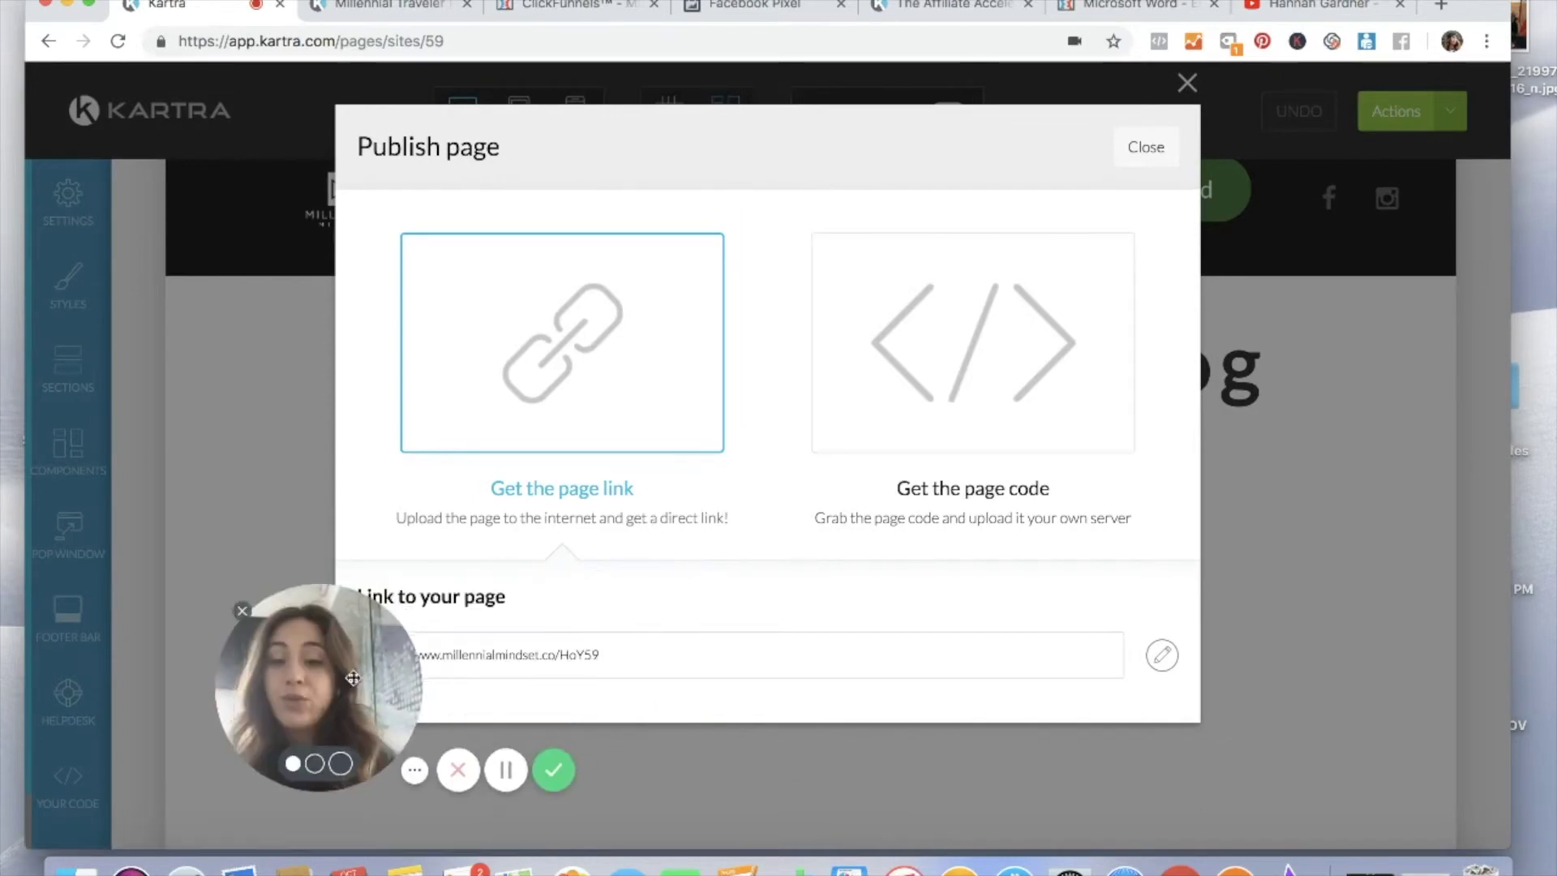
{"action": "triple_click", "coordinate": [579, 655]}
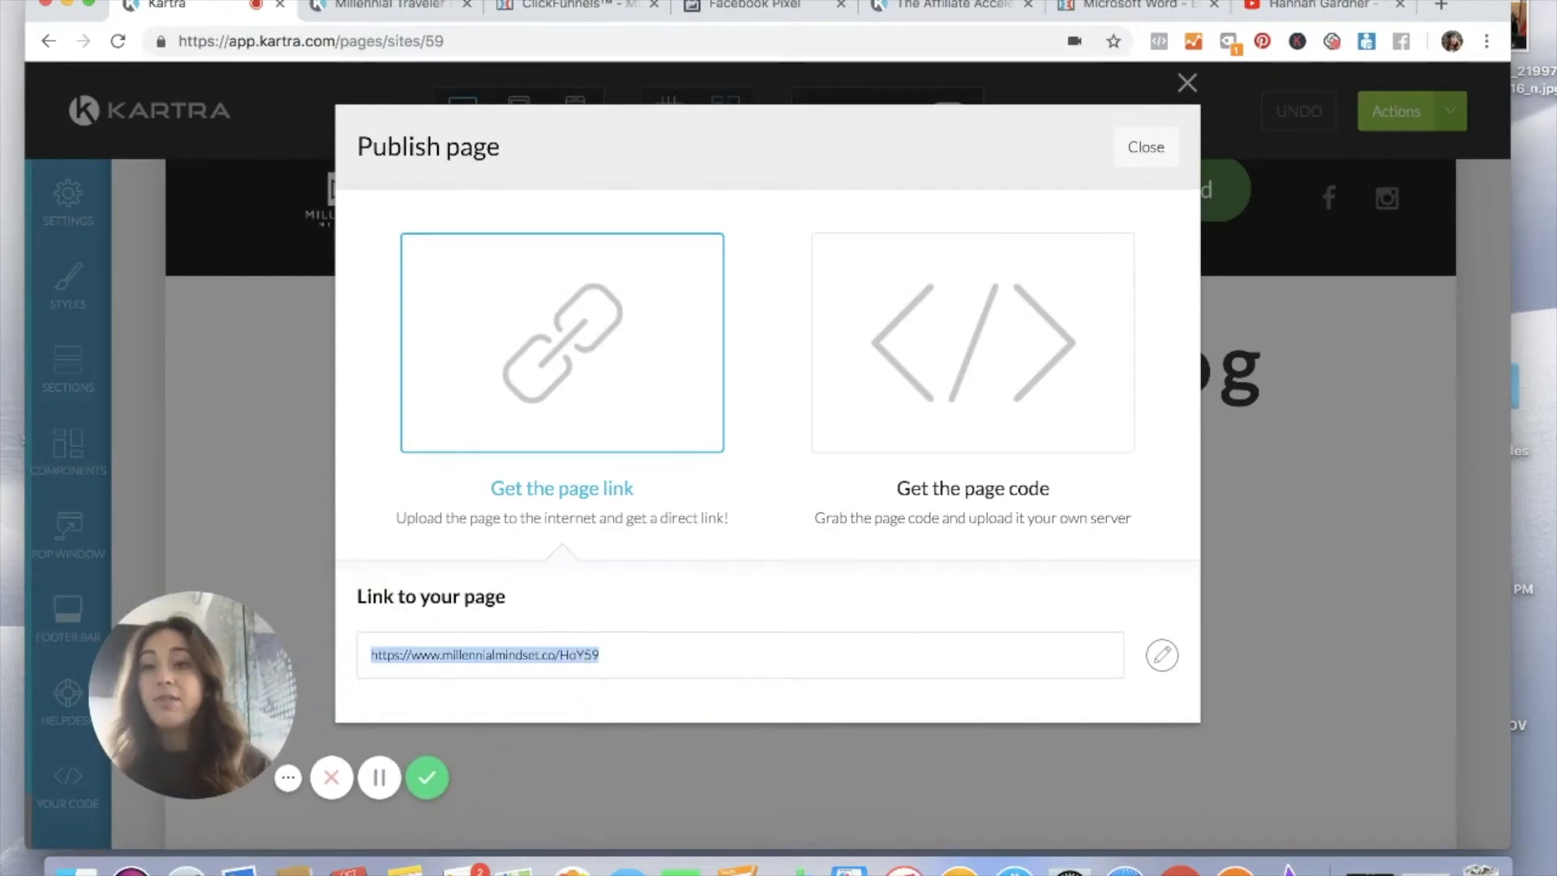
{"action": "left_click", "coordinate": [394, 22]}
Reload the live blog page and check its PageView and ViewContent events in Pixel Helper.
{"action": "left_click", "coordinate": [498, 39]}
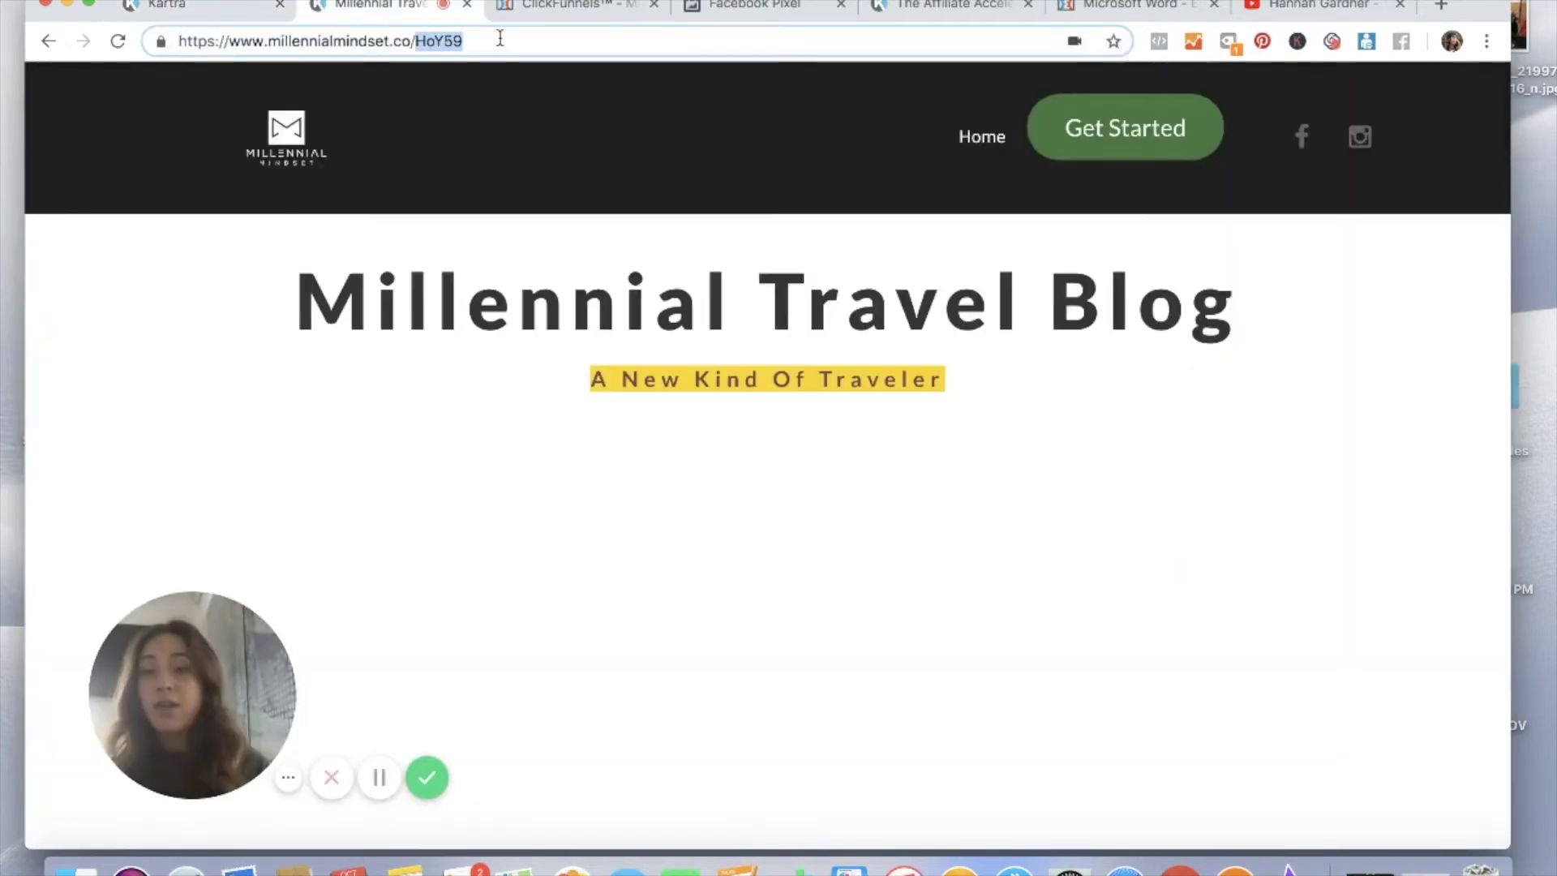
{"action": "key", "text": "super+v"}
{"action": "key", "text": "Return"}
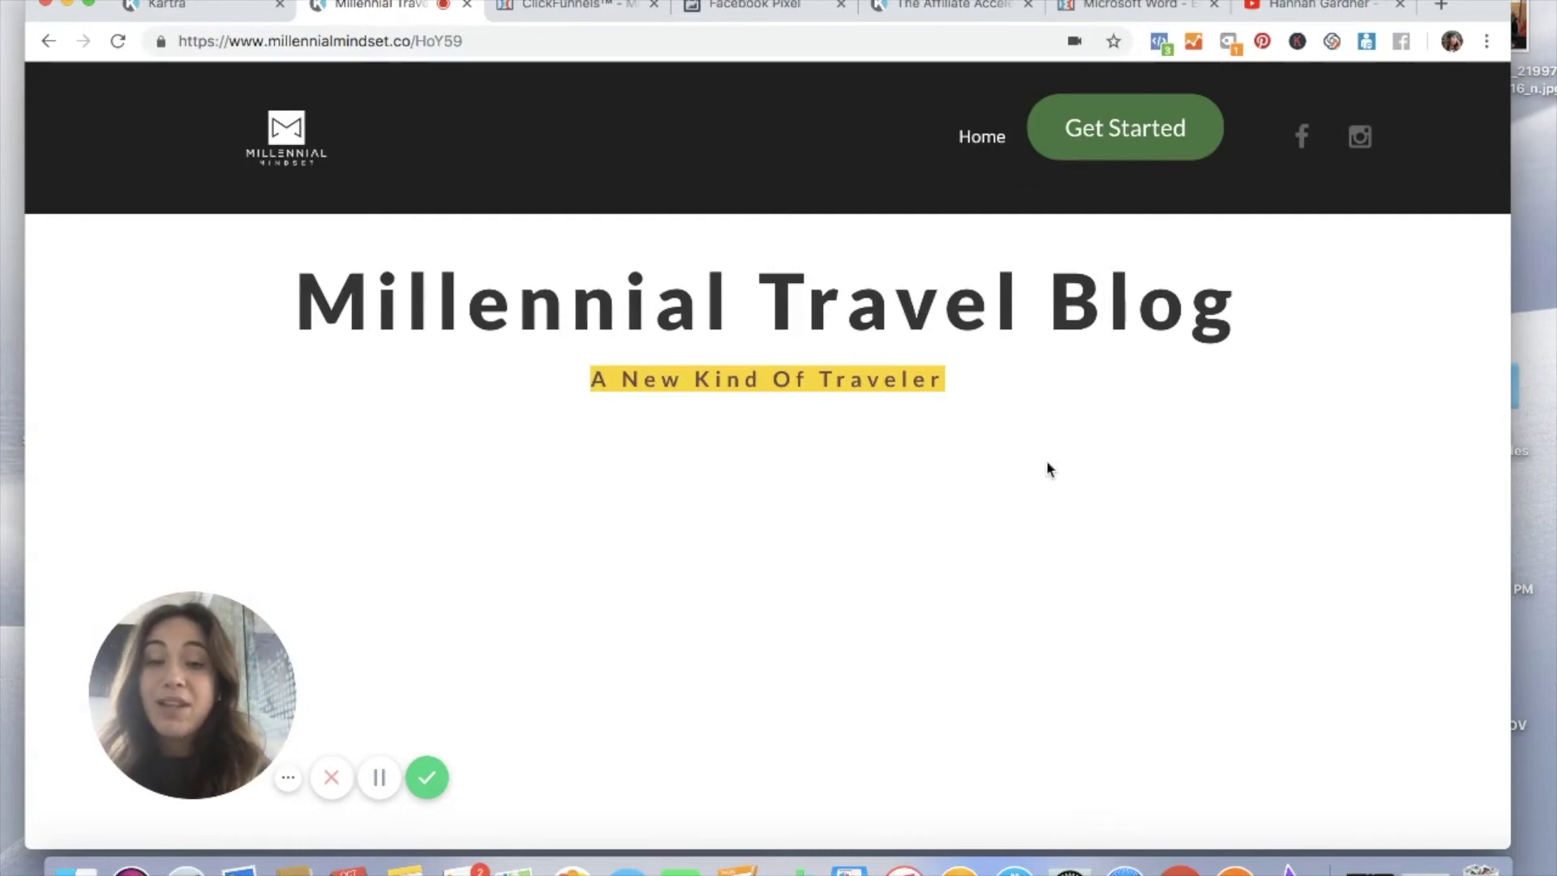
{"action": "left_click", "coordinate": [1159, 41]}
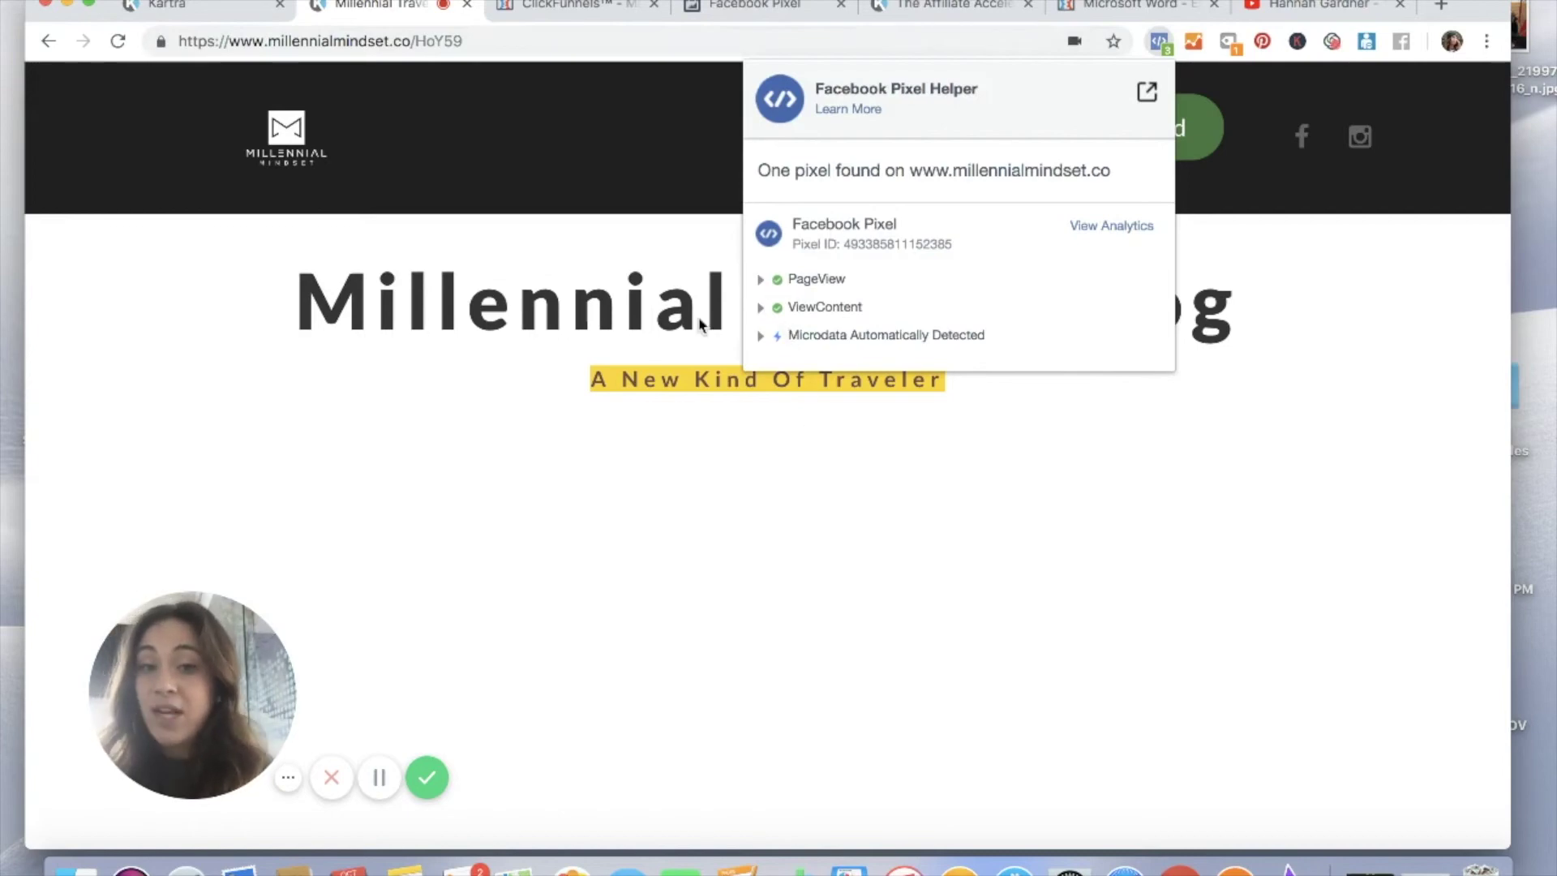
{"action": "left_click", "coordinate": [1158, 41]}
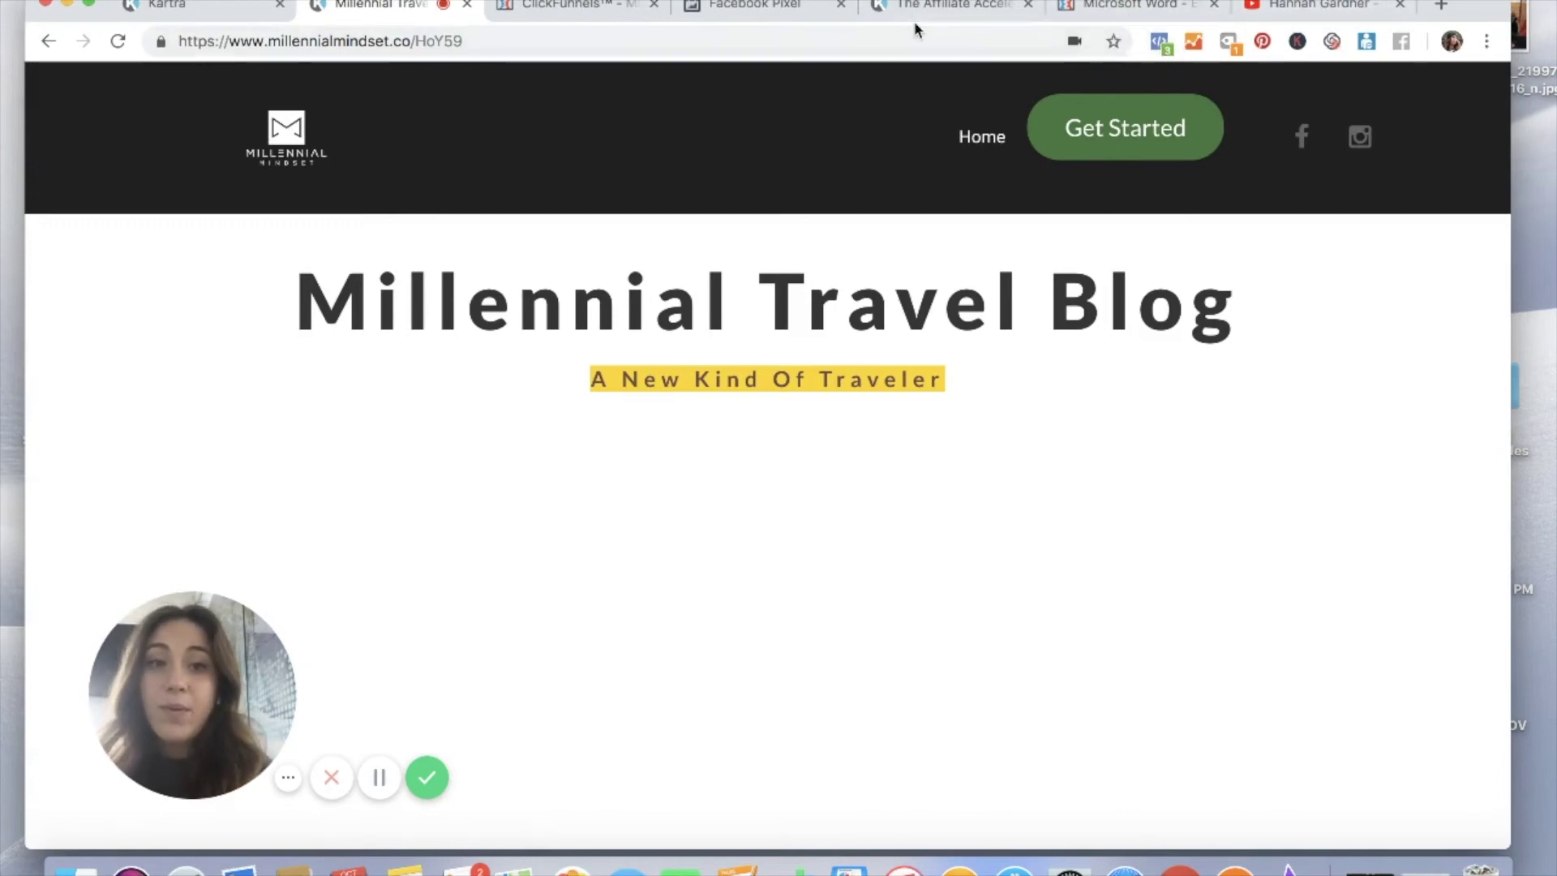
{"action": "left_click", "coordinate": [577, 9]}
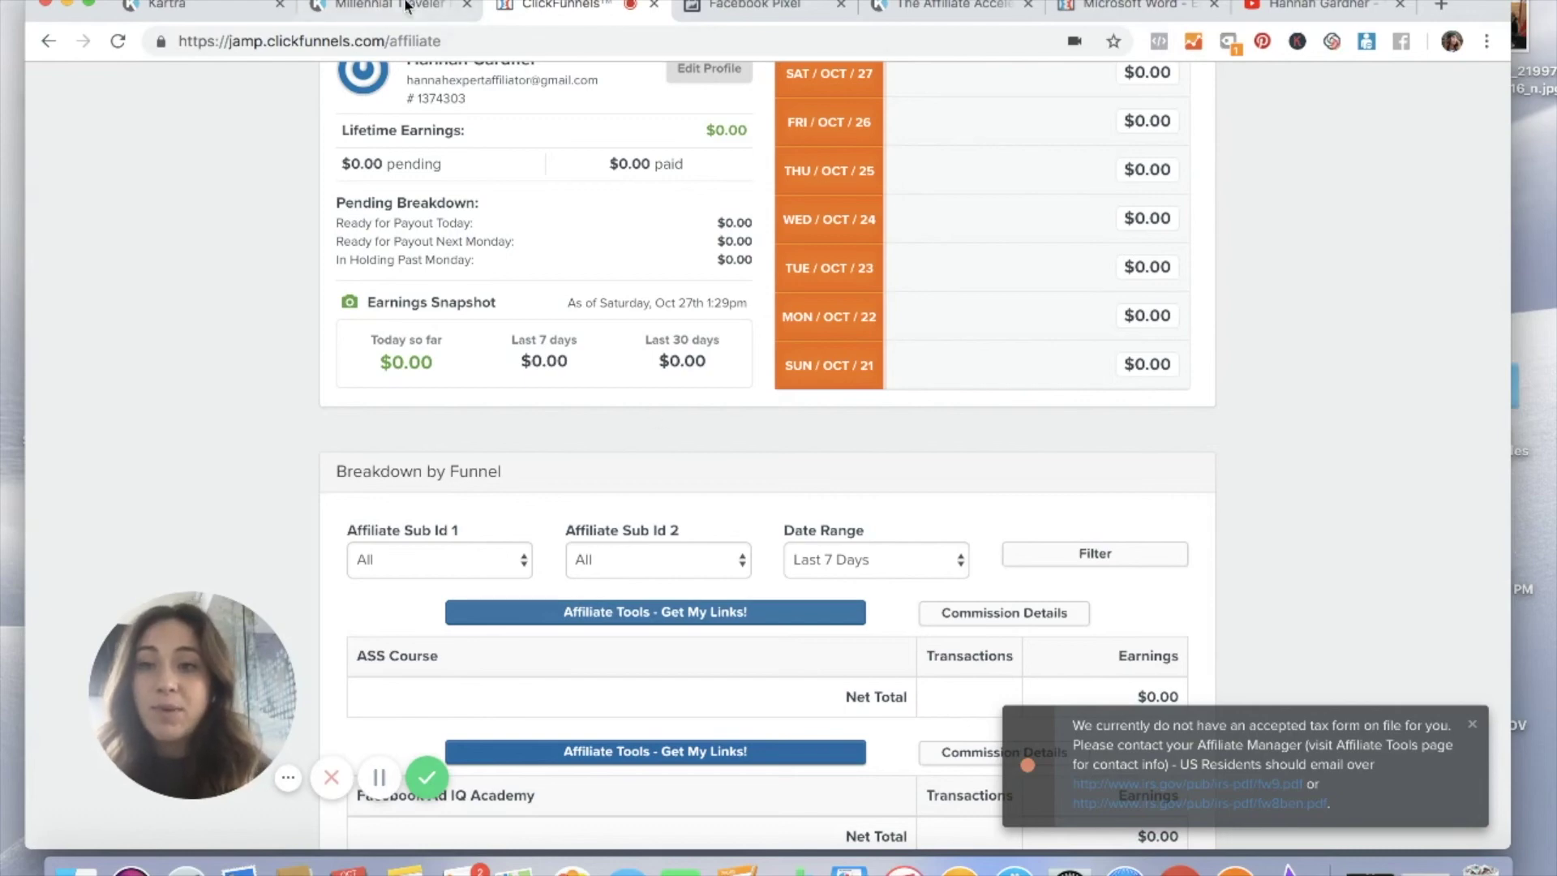
{"action": "left_click", "coordinate": [408, 5]}
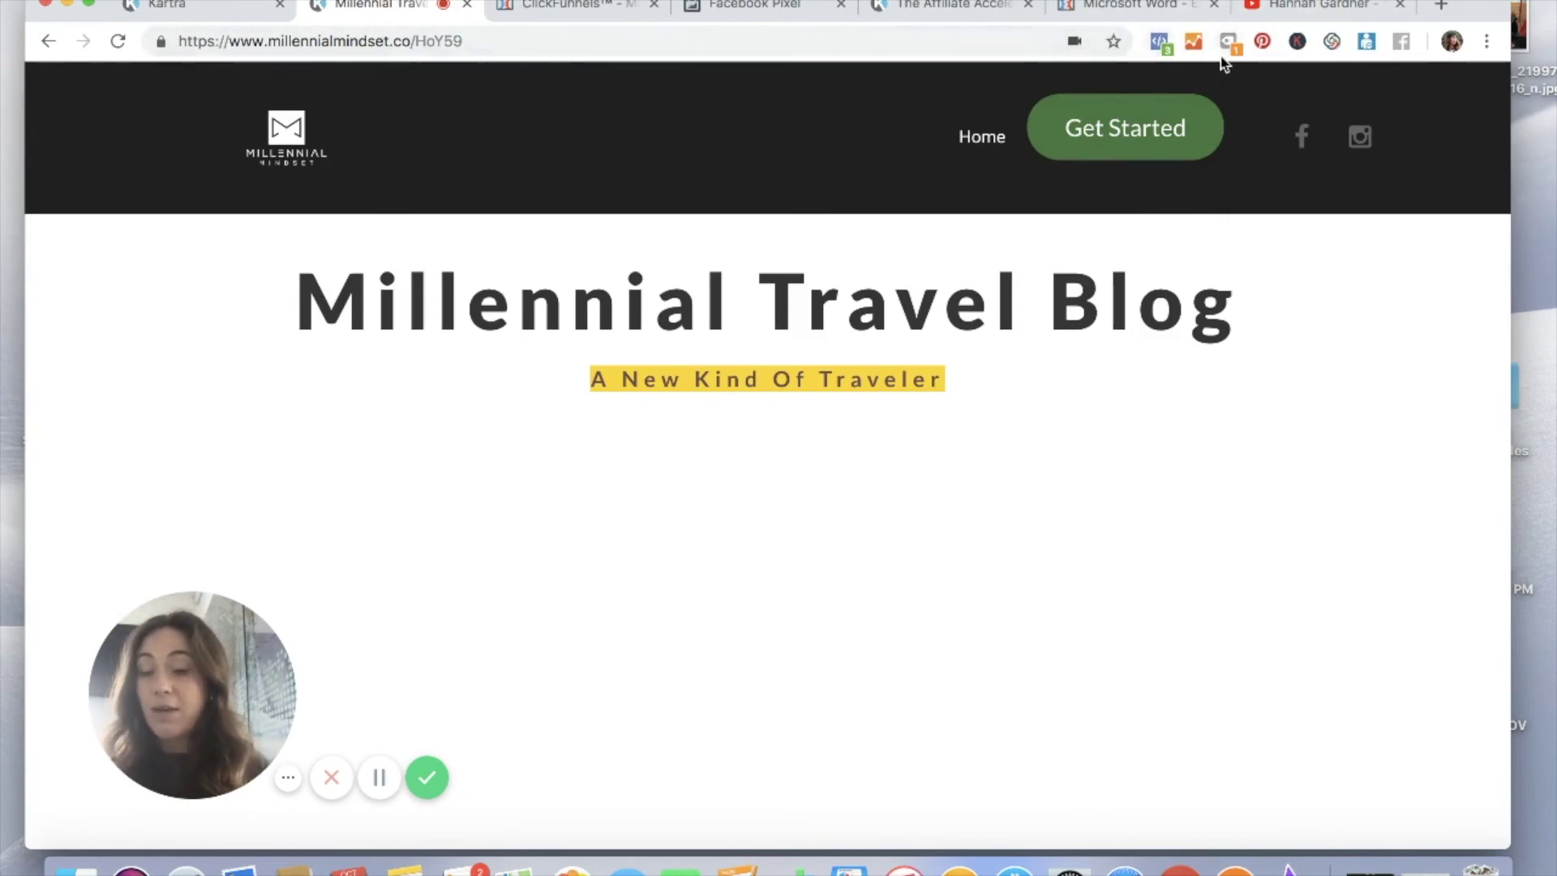
{"action": "scroll", "coordinate": [944, 496], "scroll_direction": "up", "scroll_amount": 2}
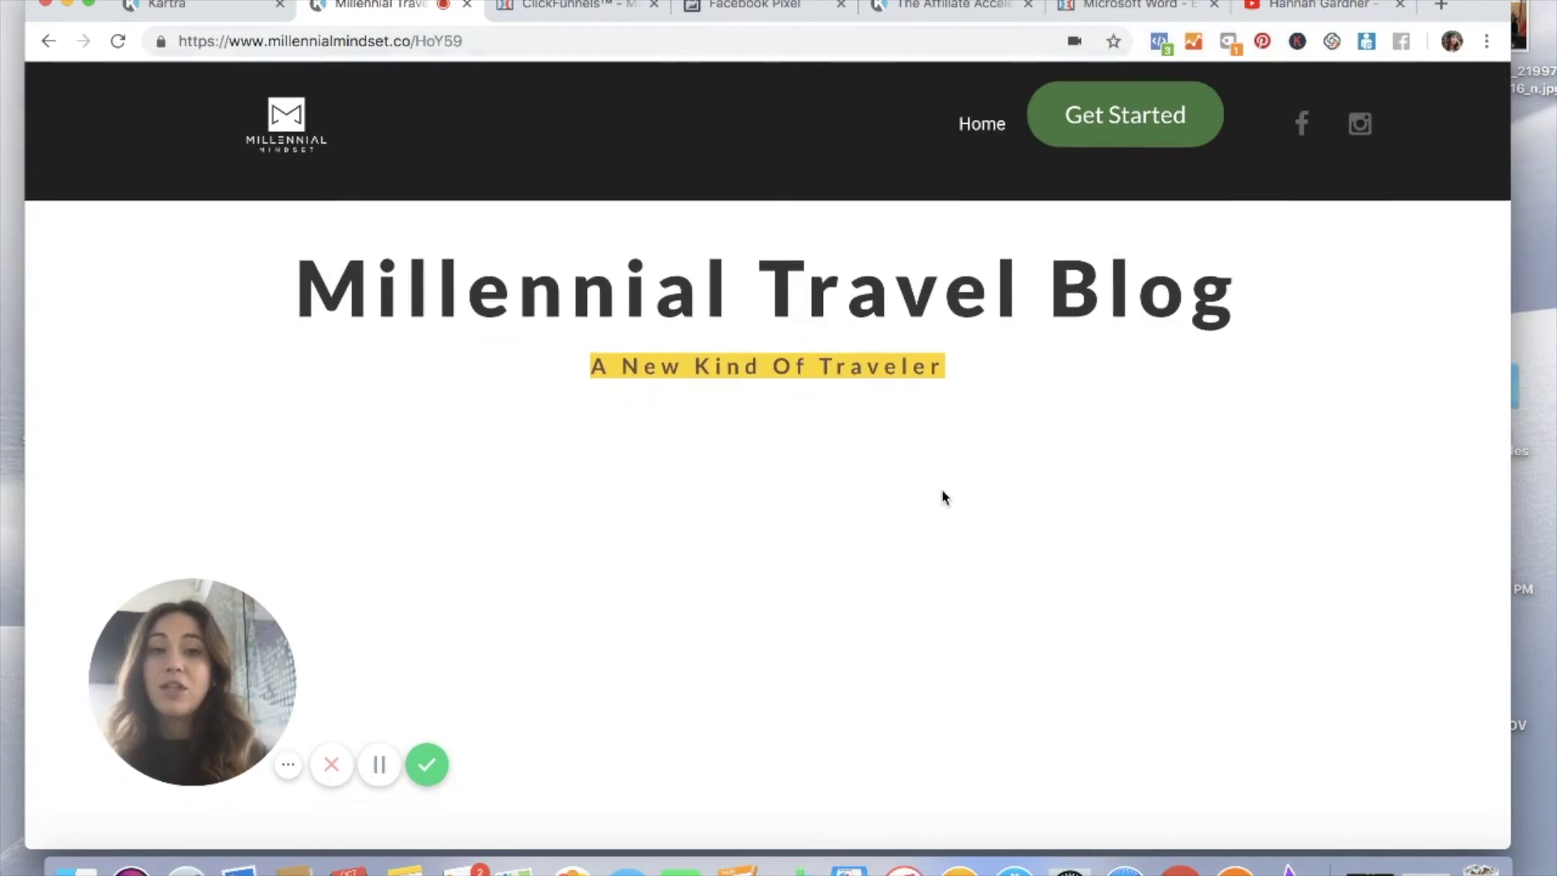
{"action": "scroll", "coordinate": [945, 496], "scroll_direction": "down", "scroll_amount": 1}
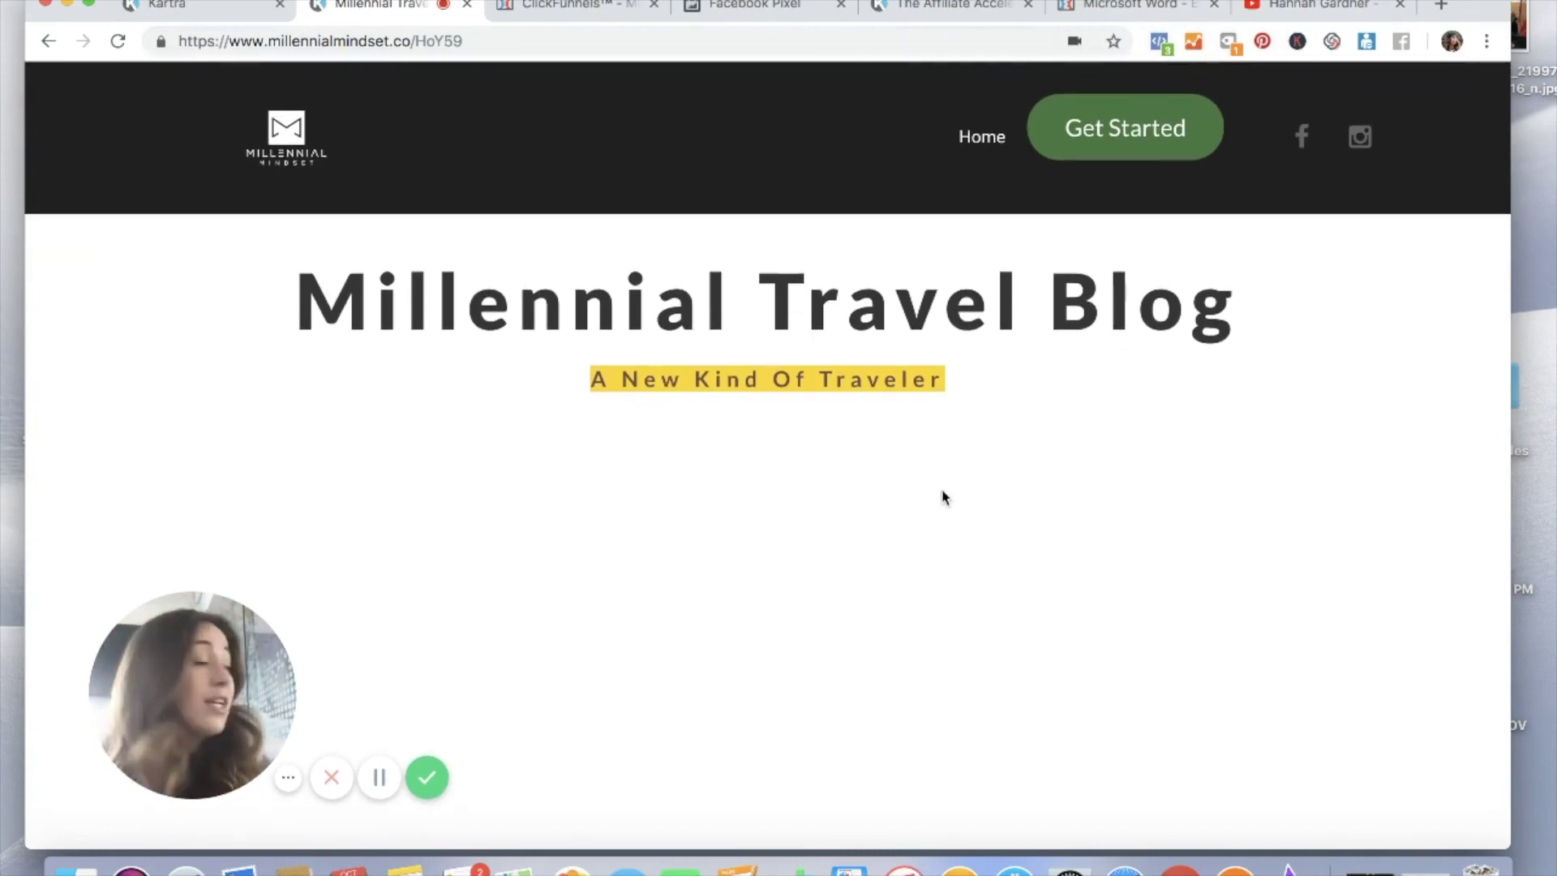